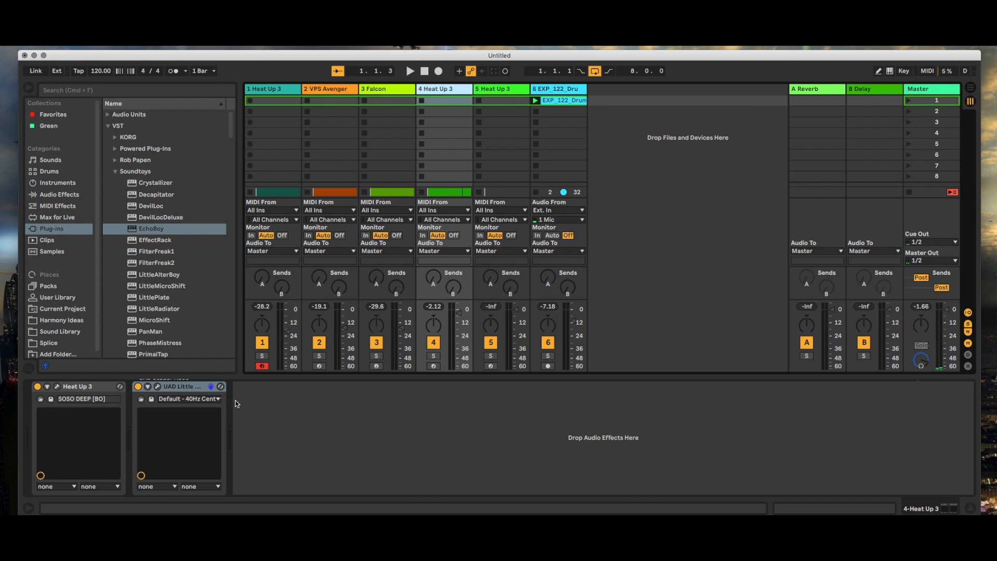
# Review the UAD Little Labs VOG settings and the Heat Up 3 instrument's SOSO DEEP [BO] preset on track 4.
pyautogui.click(158, 387)
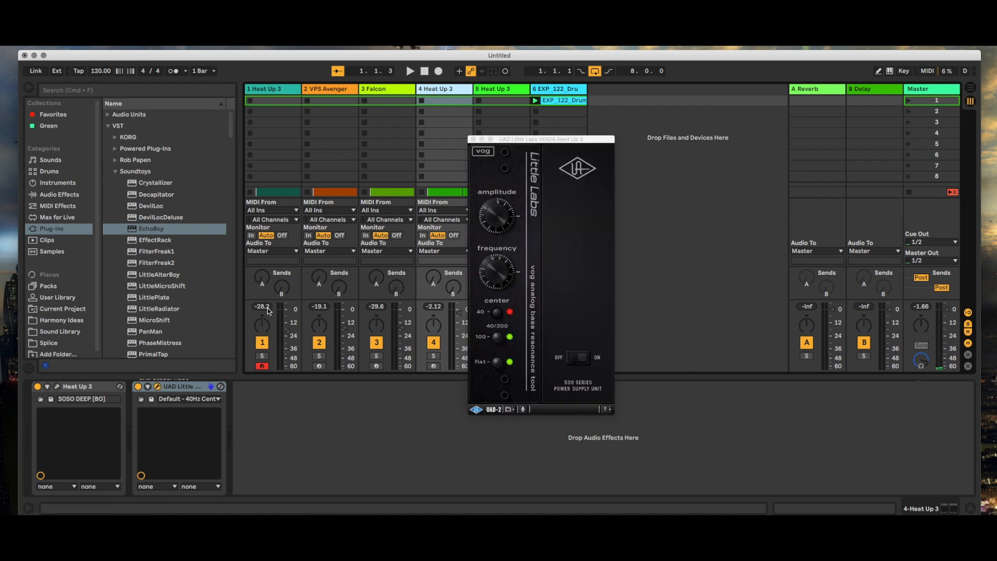
pyautogui.moveTo(587, 144); pyautogui.dragTo(556, 182)
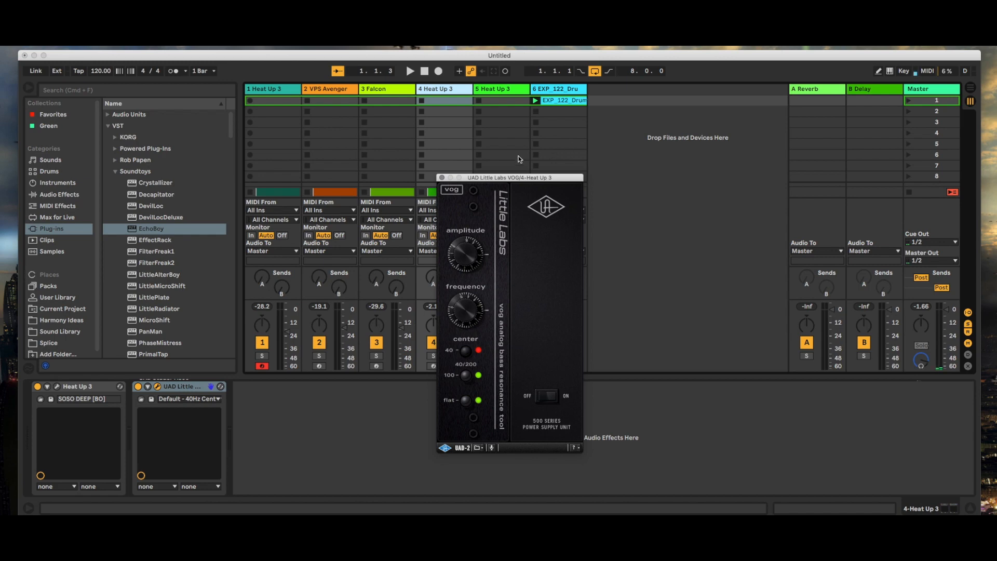
pyautogui.click(441, 177)
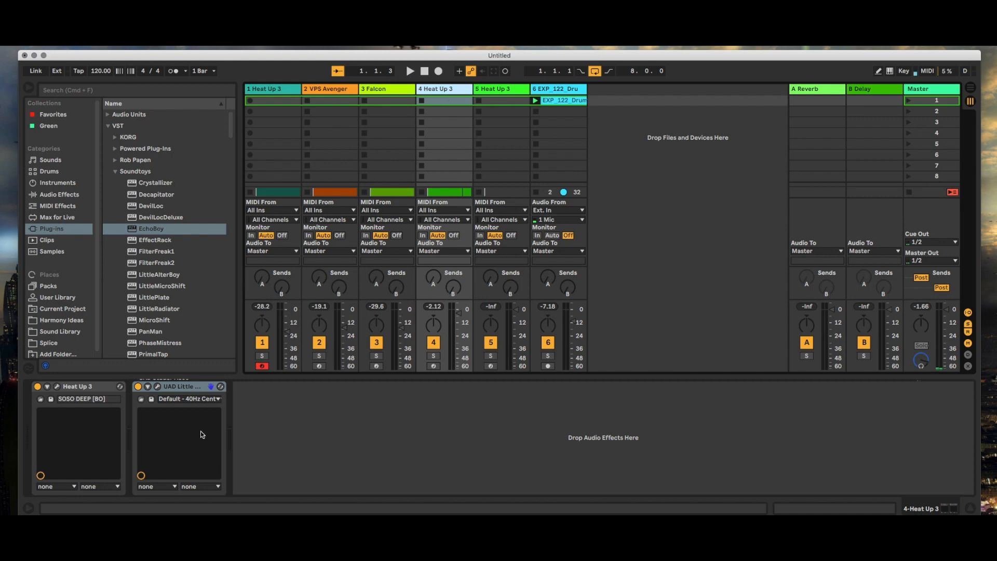
pyautogui.click(57, 387)
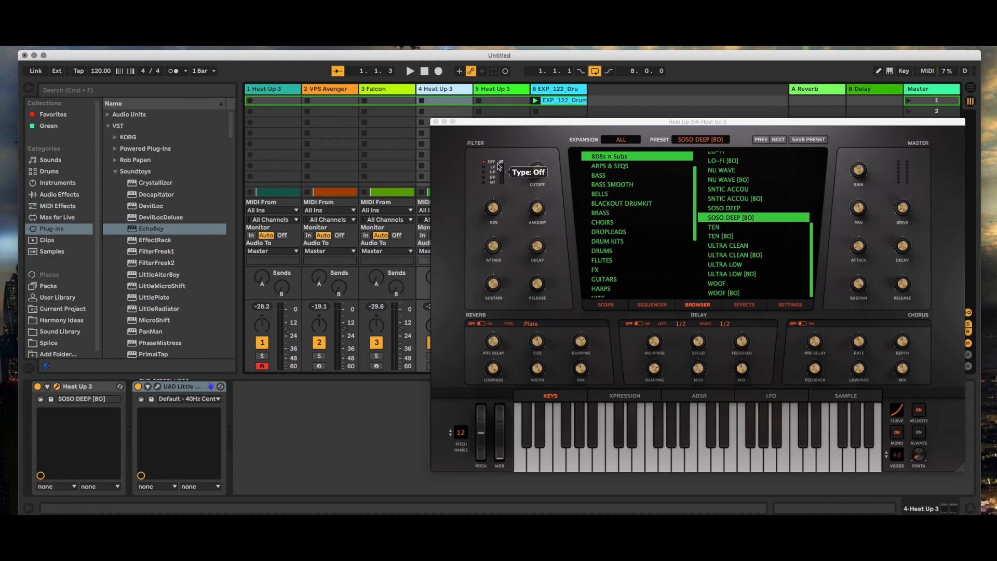
pyautogui.click(435, 122)
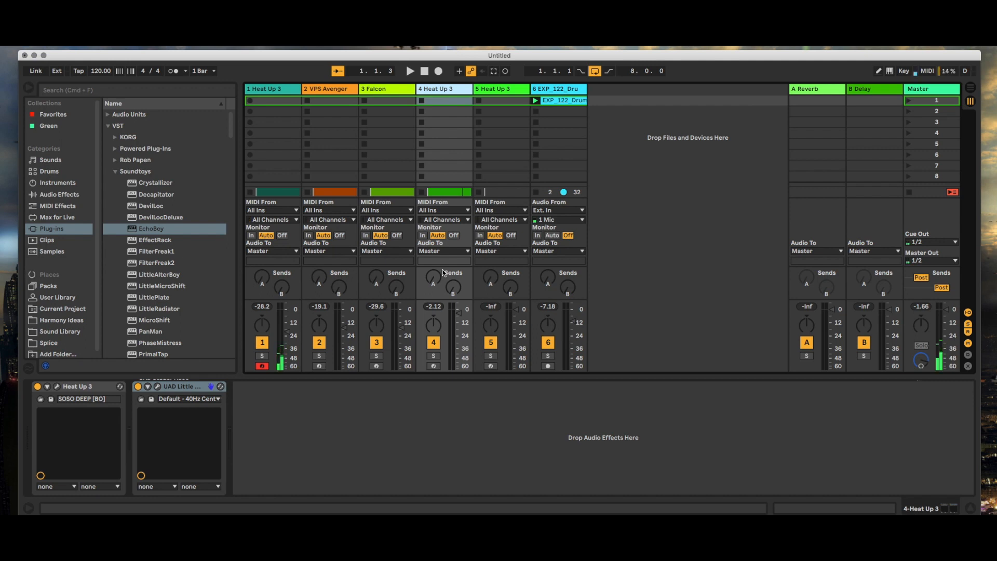
# Arm track 4 for recording and review the Little Labs VOG window again.
pyautogui.click(433, 366)
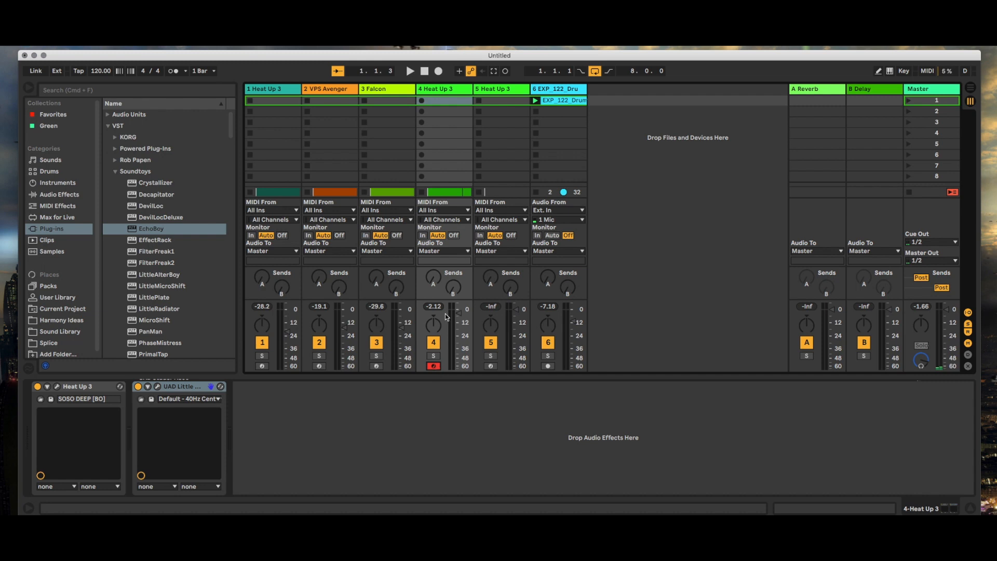
pyautogui.click(157, 387)
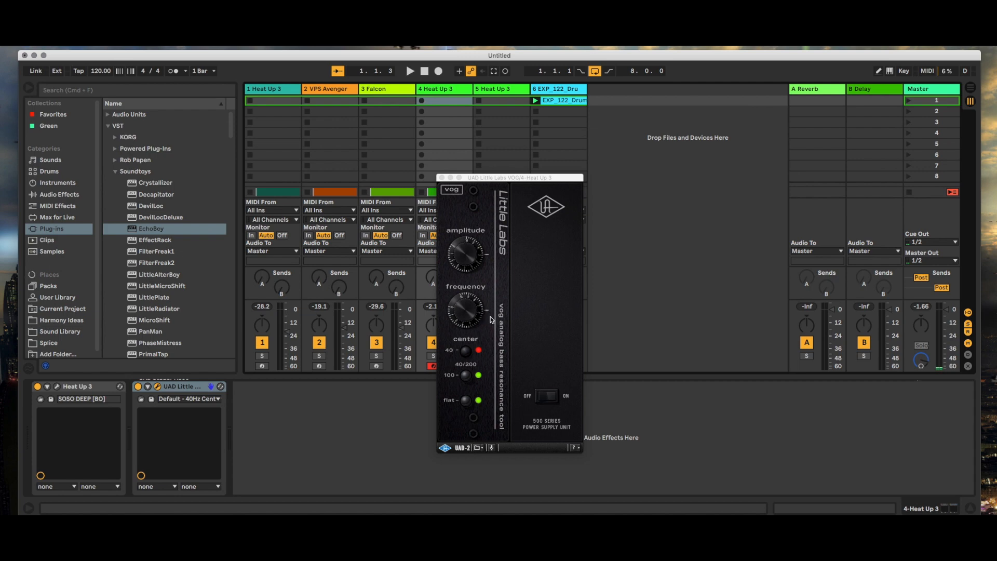
pyautogui.click(442, 178)
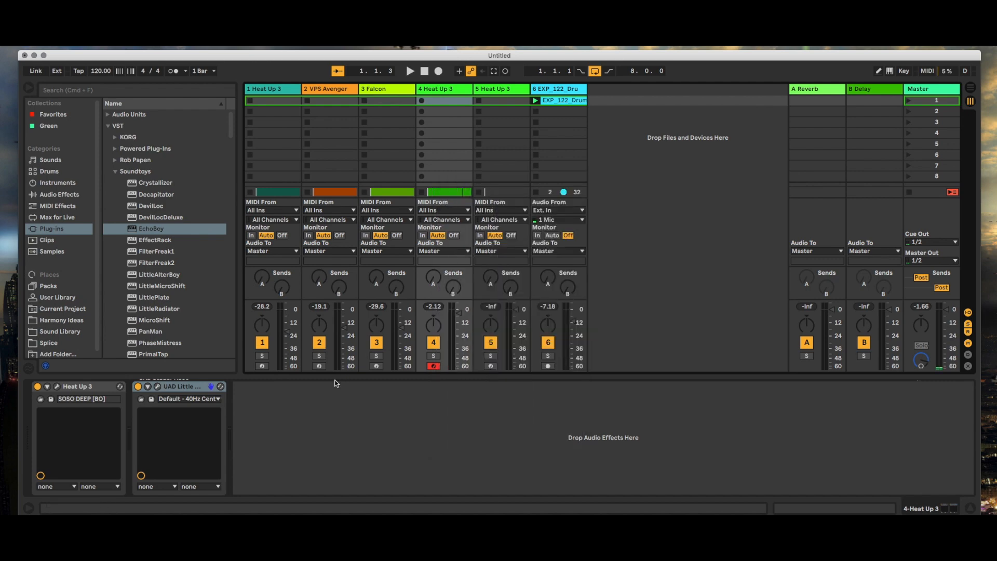
# Solo track 4 and play its bass first with the Little Labs VOG bypassed, then with it active again.
pyautogui.click(138, 386)
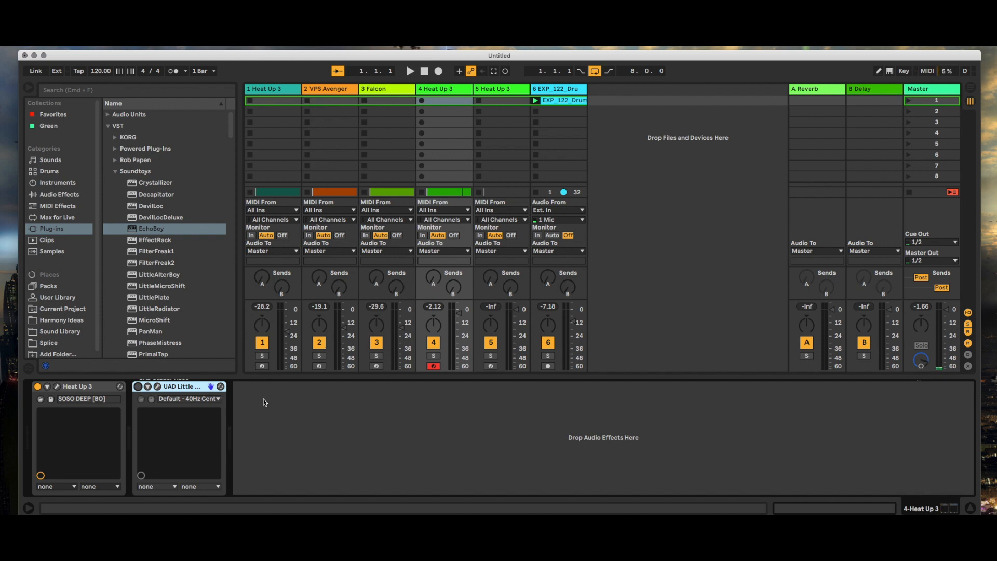
pyautogui.press('space')
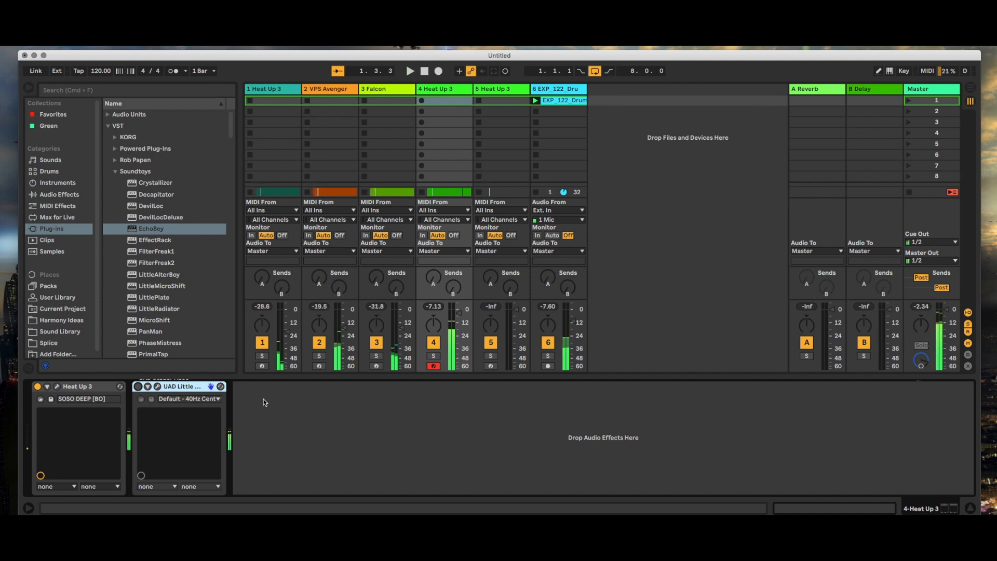
pyautogui.click(433, 357)
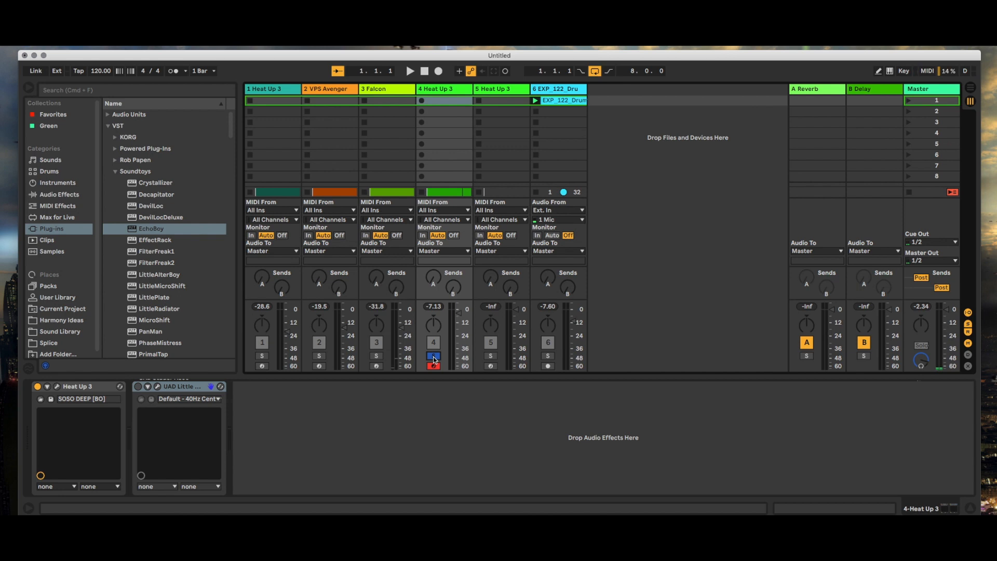
pyautogui.press('space')
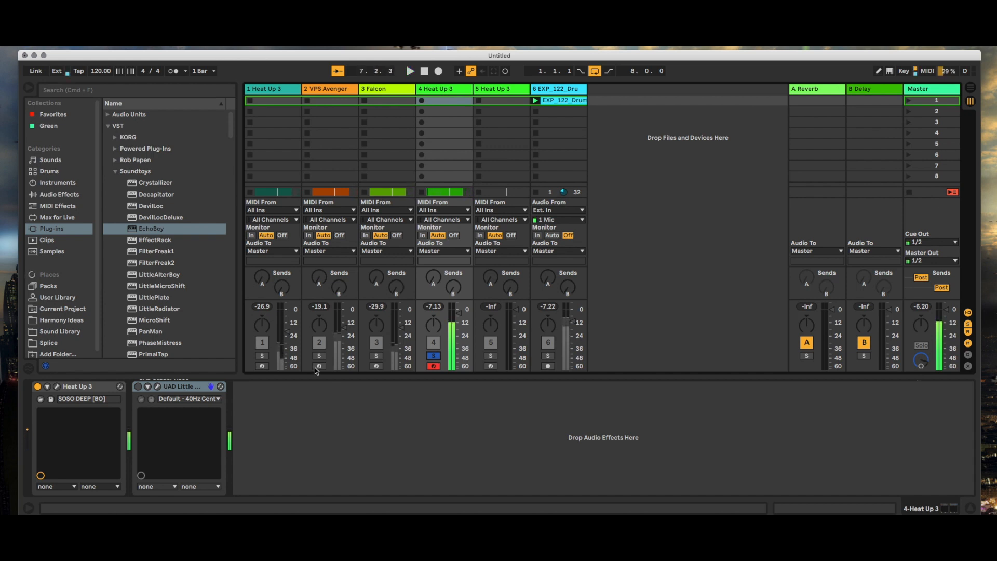
pyautogui.press('space')
pyautogui.click(138, 386)
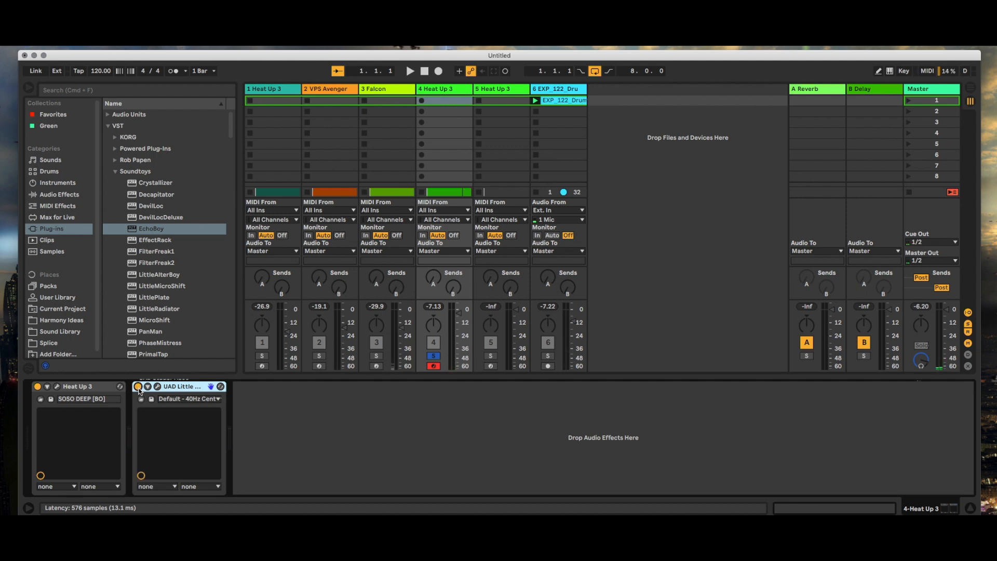
pyautogui.press('space')
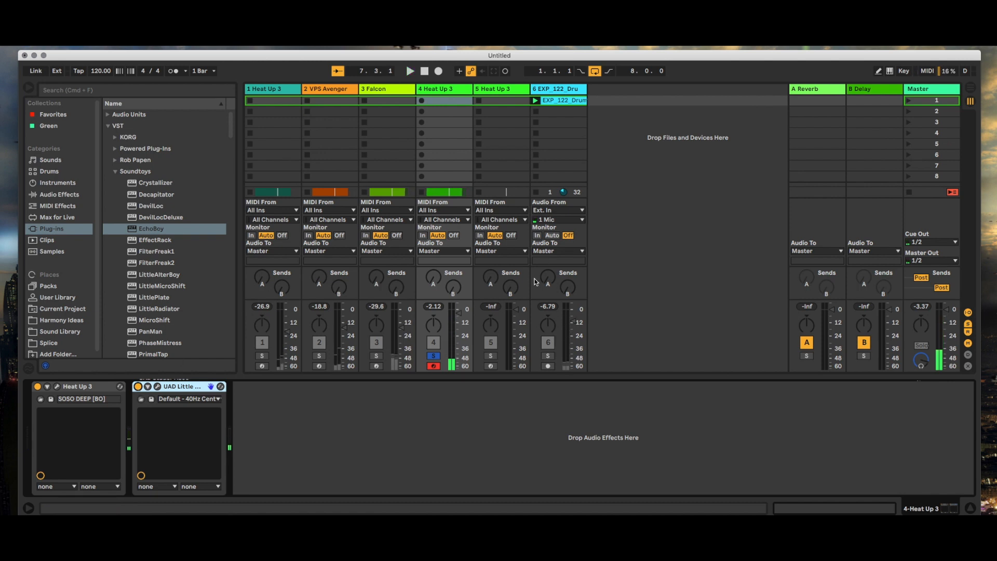
# Review the Little Labs VOG settings on the EXP_122 drum track.
pyautogui.click(568, 89)
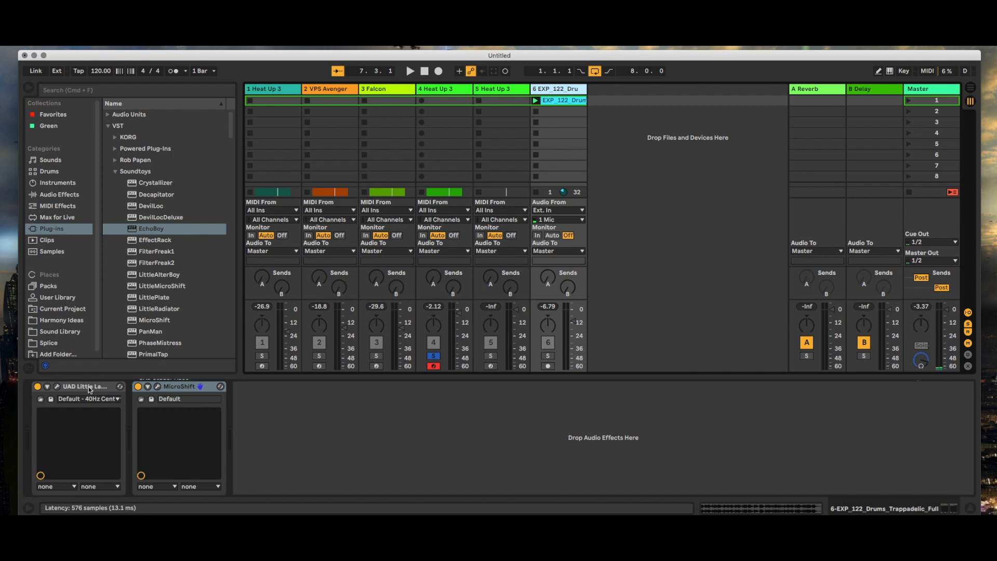
pyautogui.click(57, 386)
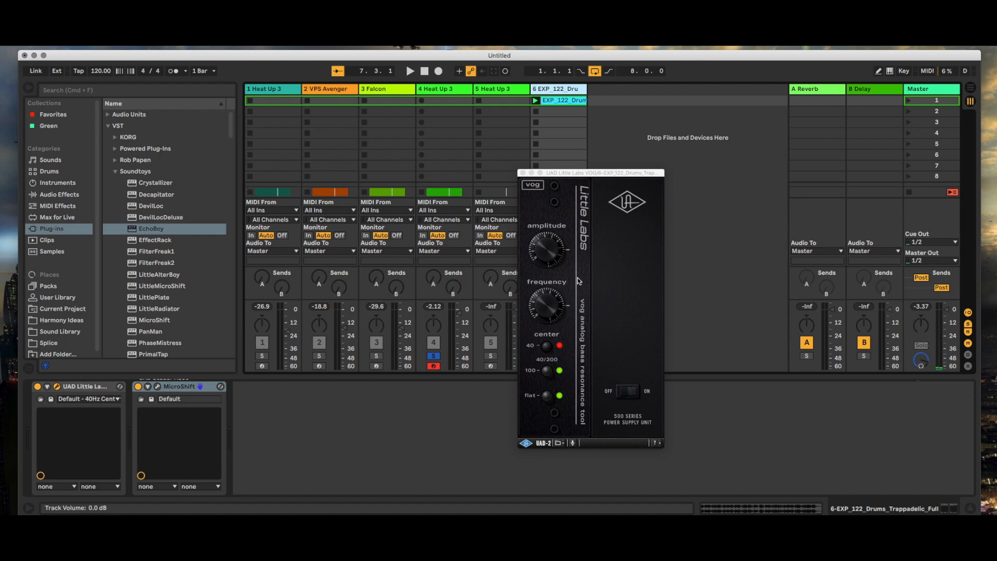
pyautogui.click(522, 173)
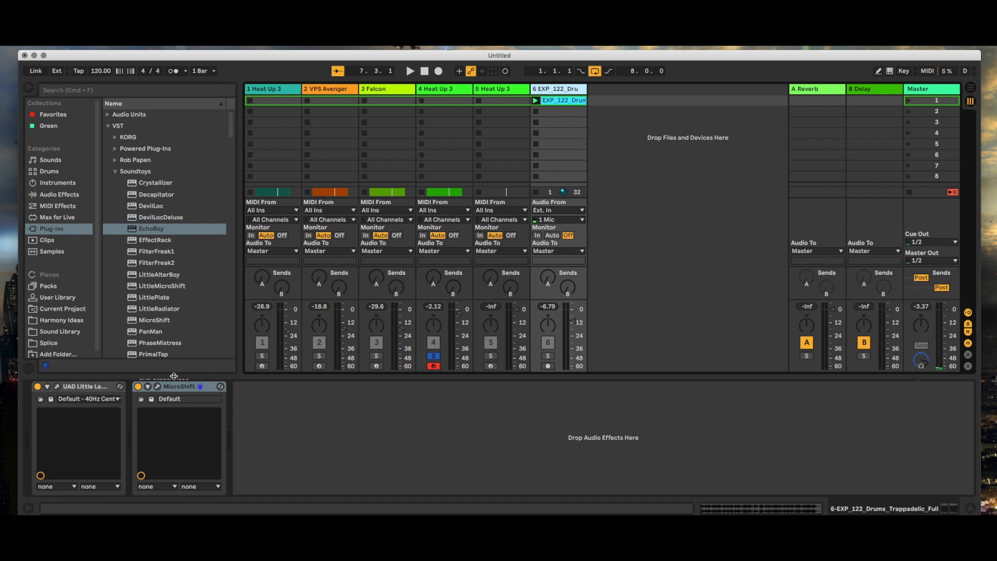
# Bypass MicroShift and the Little Labs VOG on the drum track, solo that track and play the dry drums.
pyautogui.click(138, 387)
pyautogui.click(38, 387)
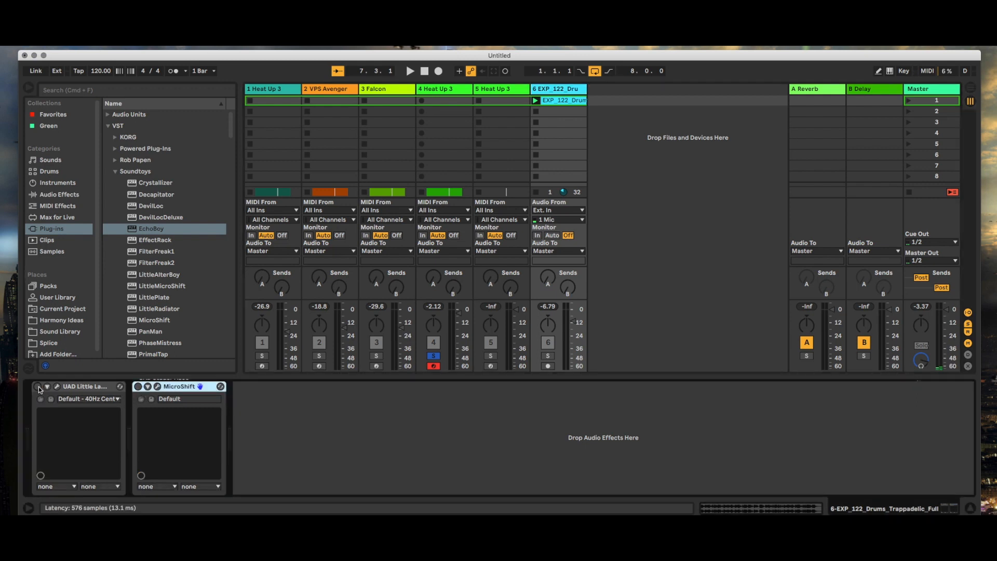
pyautogui.press('space')
pyautogui.click(548, 356)
pyautogui.press('space')
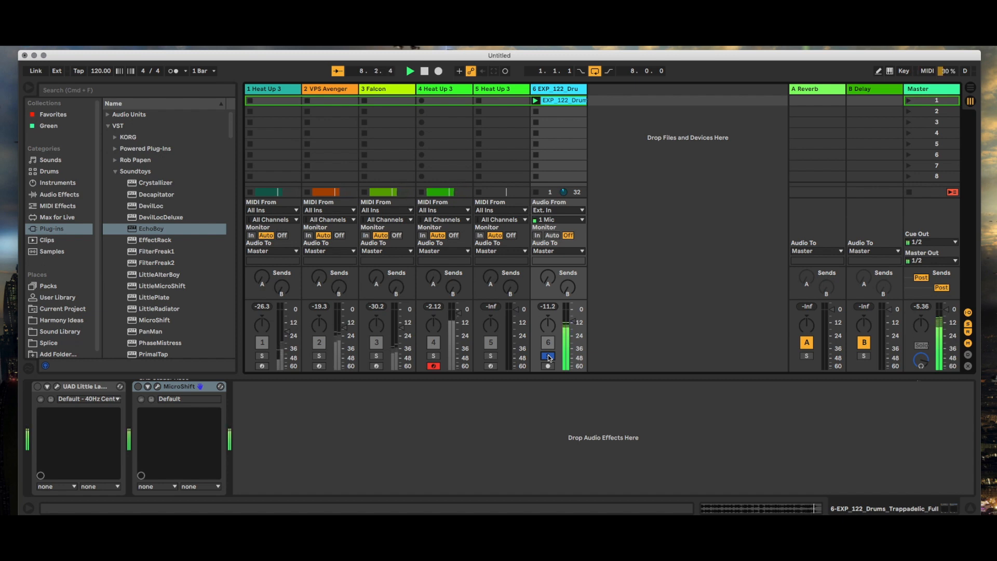
pyautogui.press('space')
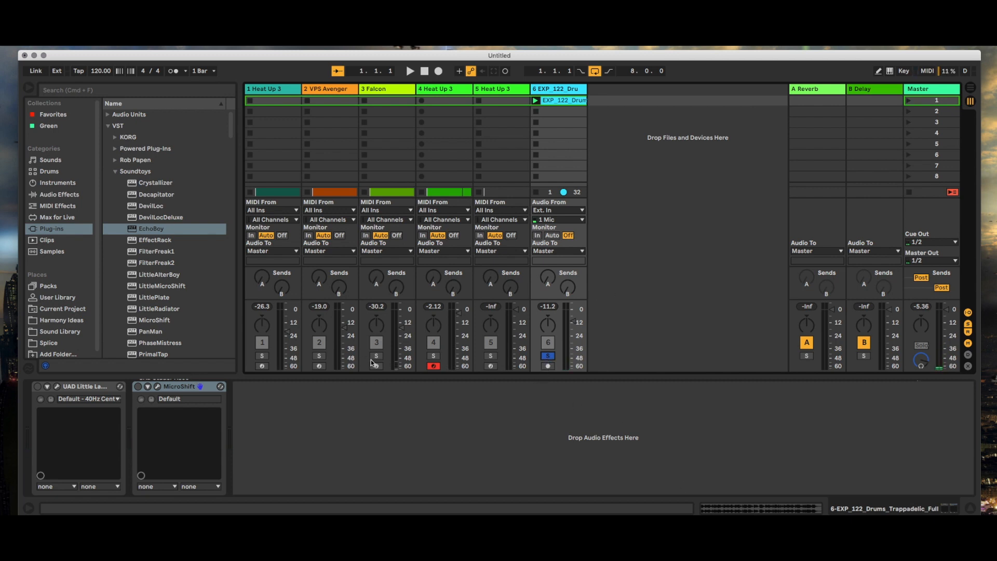
# Reactivate the Little Labs VOG on the drum track and play the drums with MicroShift still bypassed.
pyautogui.click(37, 386)
pyautogui.press('space')
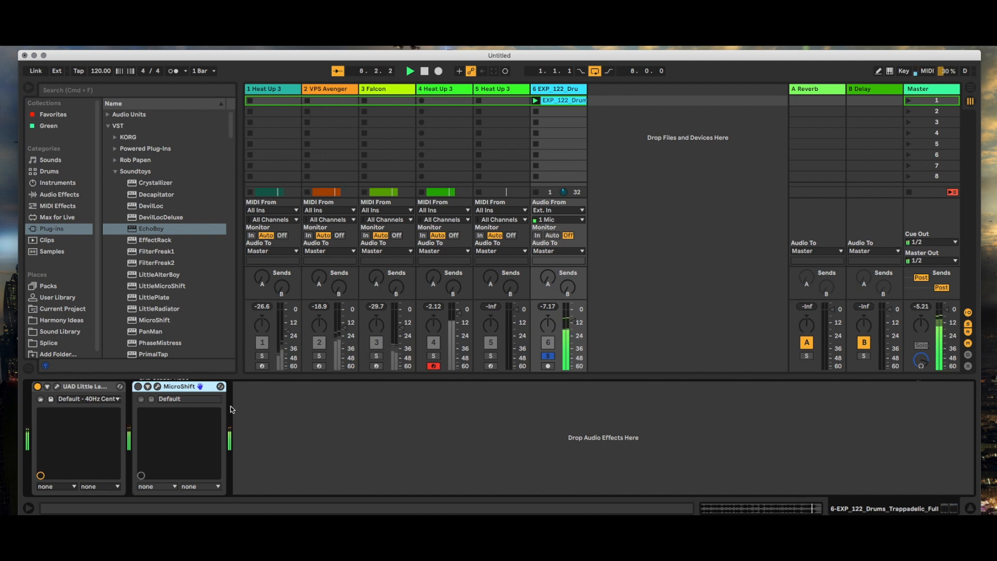
pyautogui.press('space')
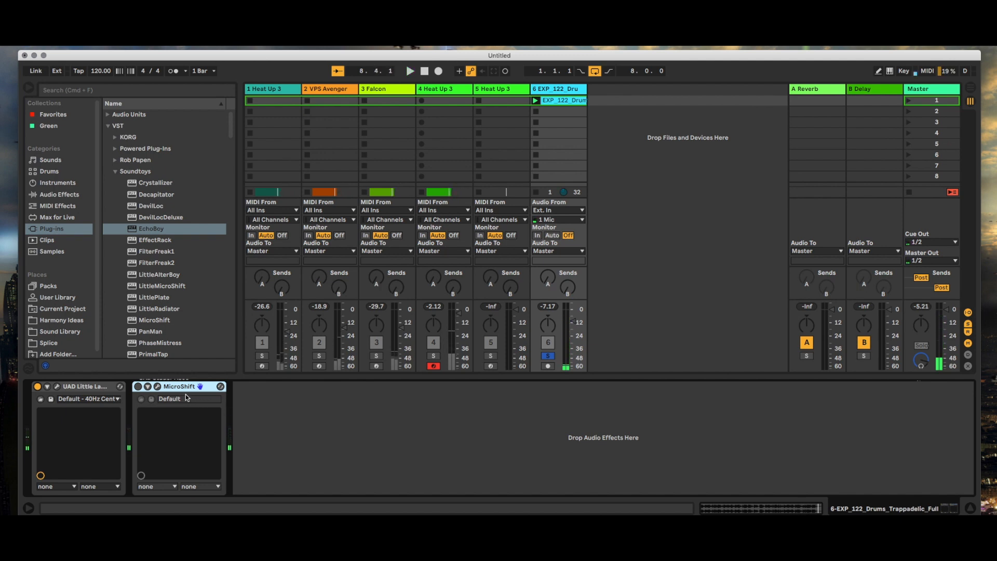
# Compare the playing drums with MicroShift bypassed and active while viewing its BGV Thickener settings, leaving it active.
pyautogui.click(158, 387)
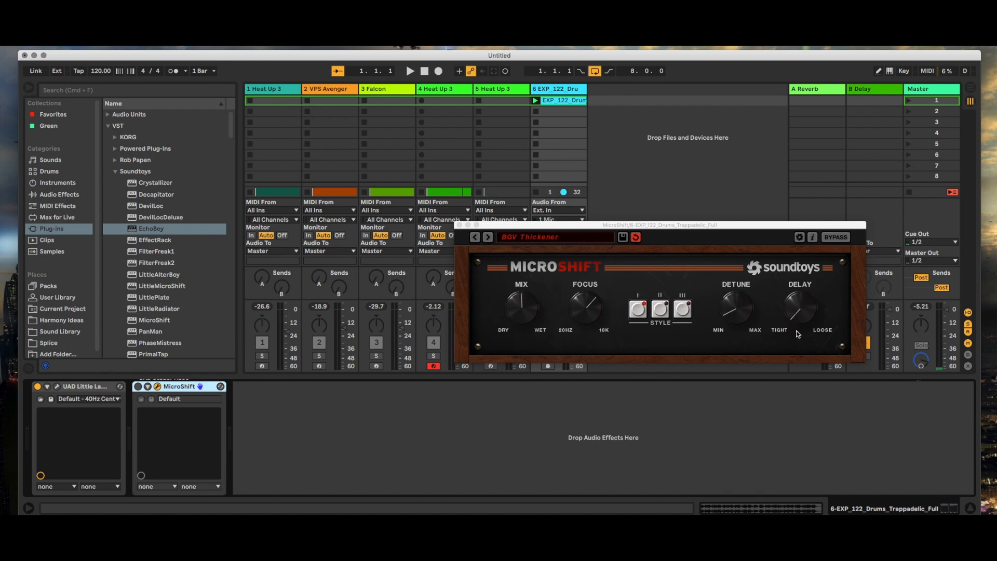
pyautogui.press('space')
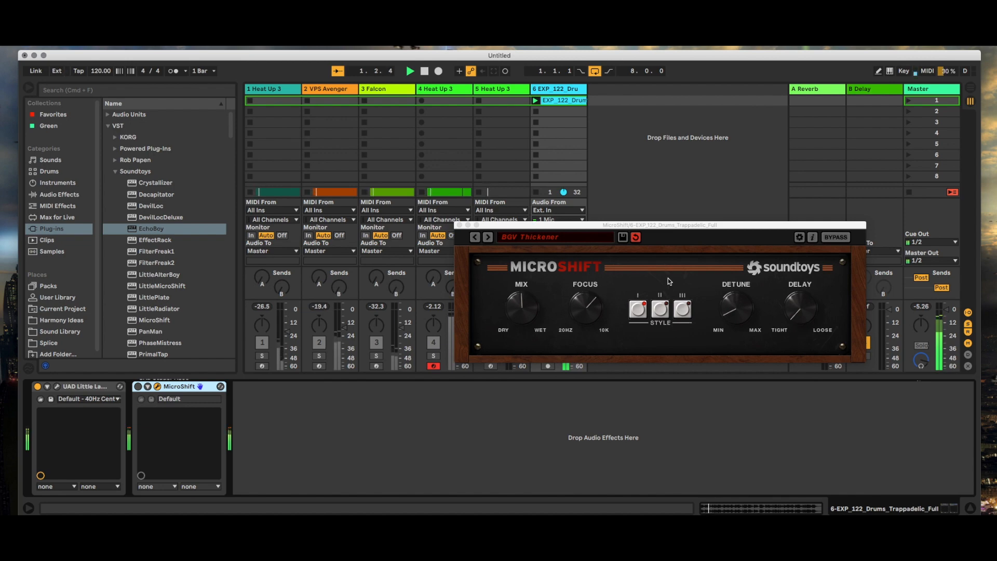
pyautogui.click(138, 387)
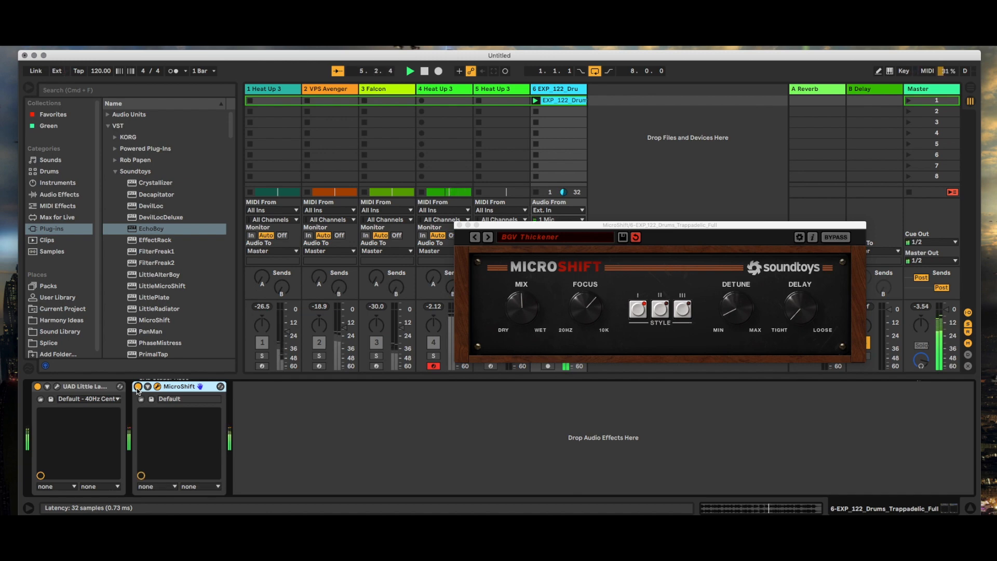
pyautogui.click(137, 386)
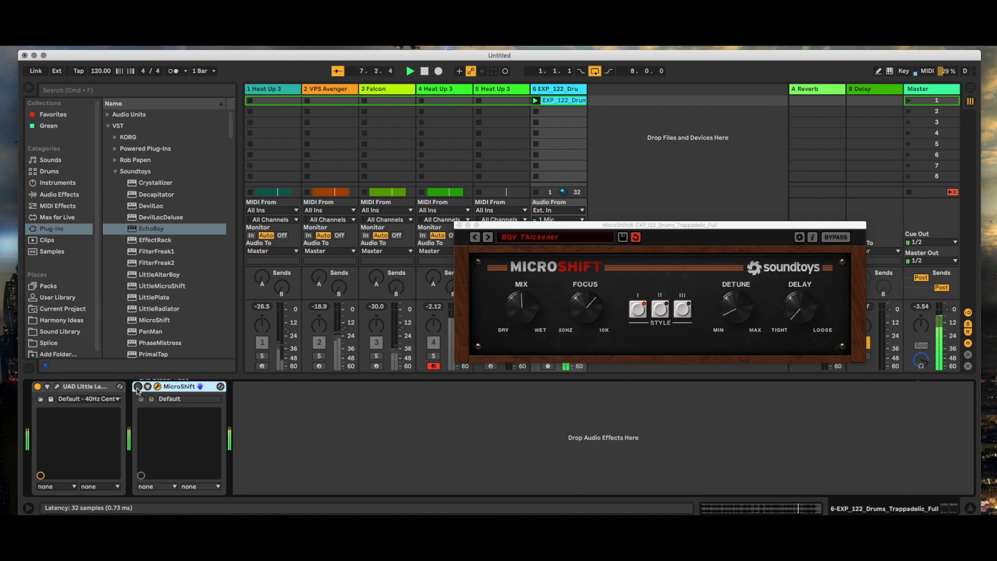
pyautogui.click(138, 387)
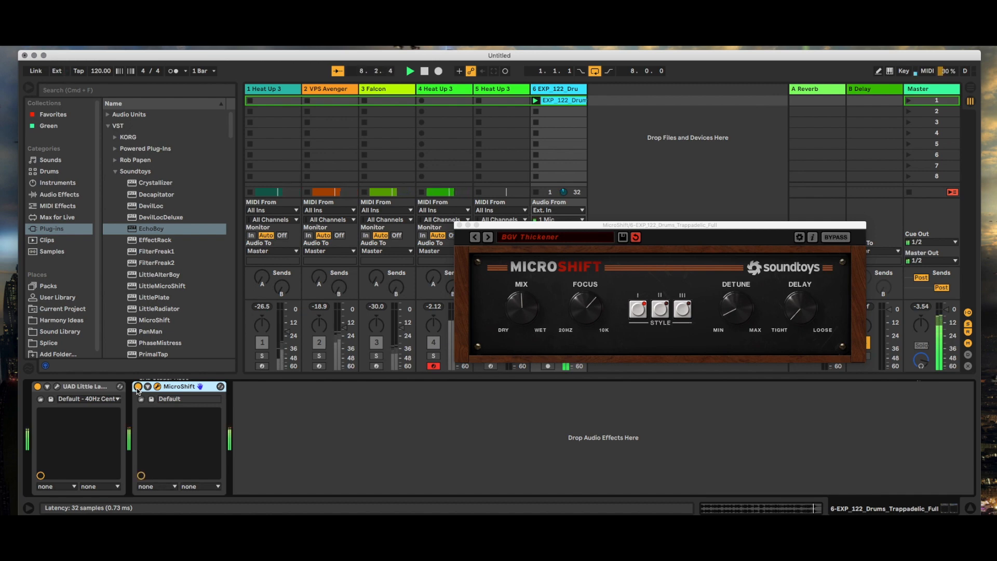
pyautogui.click(457, 225)
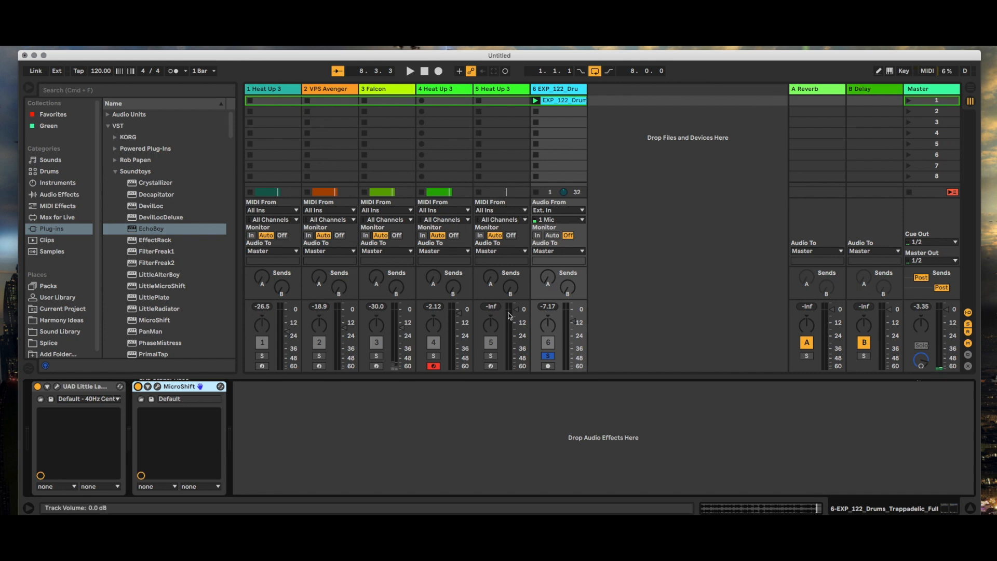
# Clear the solos and mute tracks 1, 2, 3 and 5, keeping track 4 and the drum track active.
pyautogui.click(433, 356)
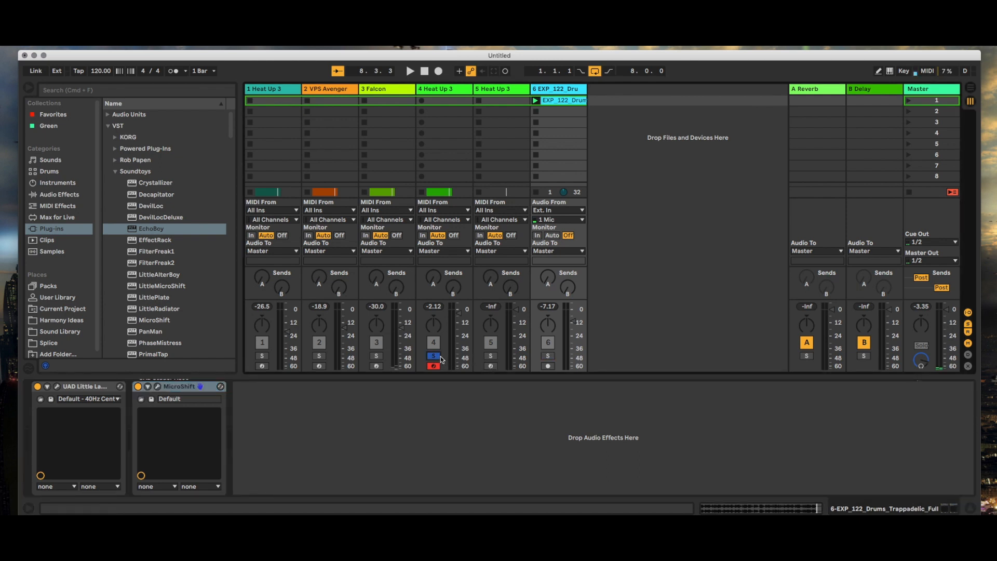
pyautogui.click(434, 356)
pyautogui.click(434, 343)
pyautogui.click(491, 342)
pyautogui.click(376, 342)
pyautogui.click(319, 342)
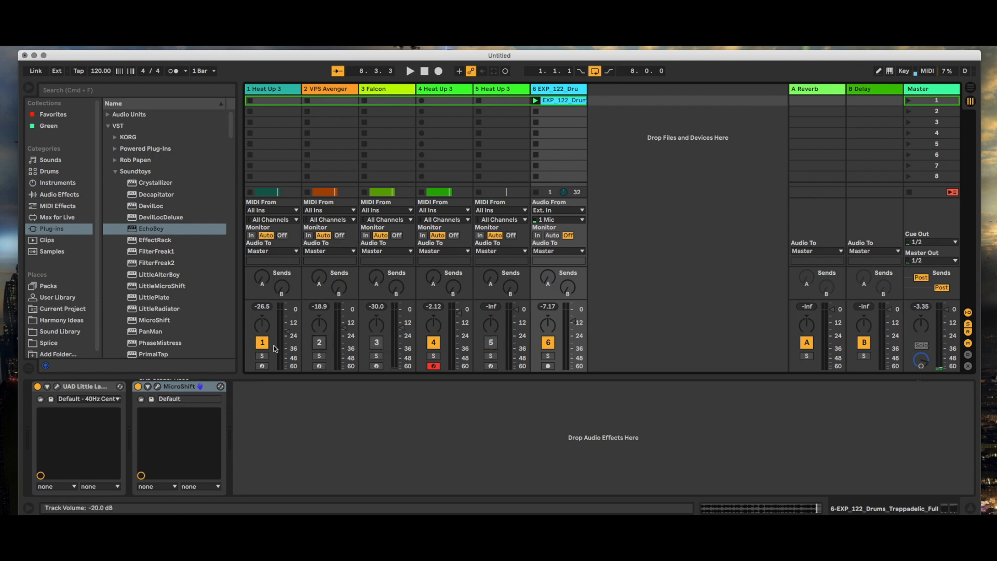
pyautogui.click(263, 343)
# Play the bass and drums together and lower track 4's volume to about -5.9 dB.
pyautogui.press('space')
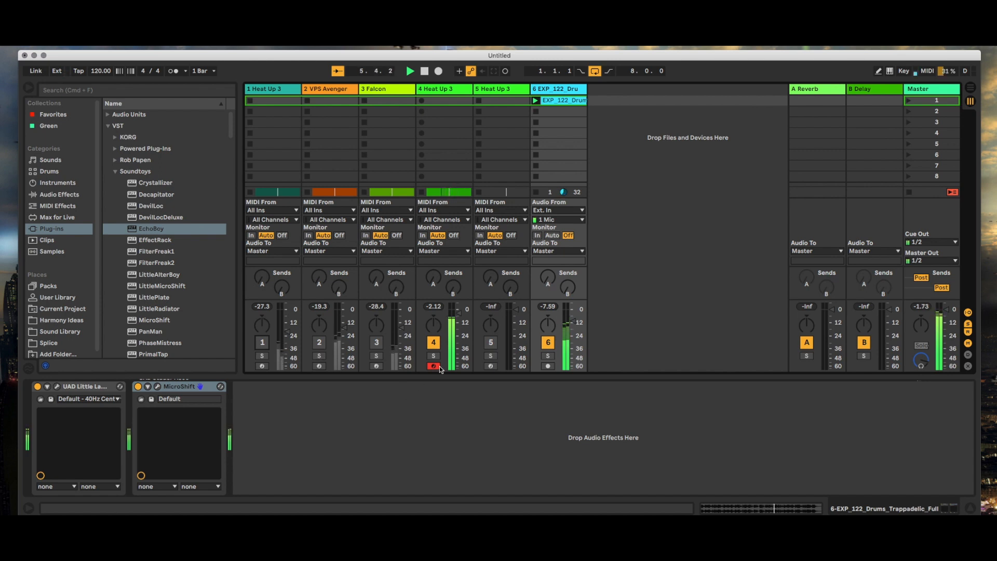
pyautogui.moveTo(459, 319); pyautogui.dragTo(459, 322)
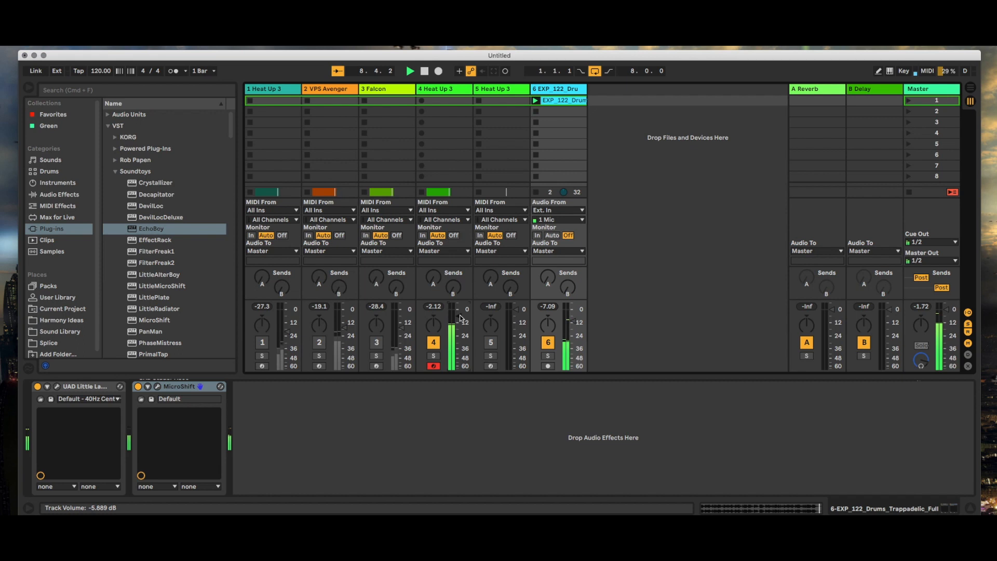
pyautogui.press('space')
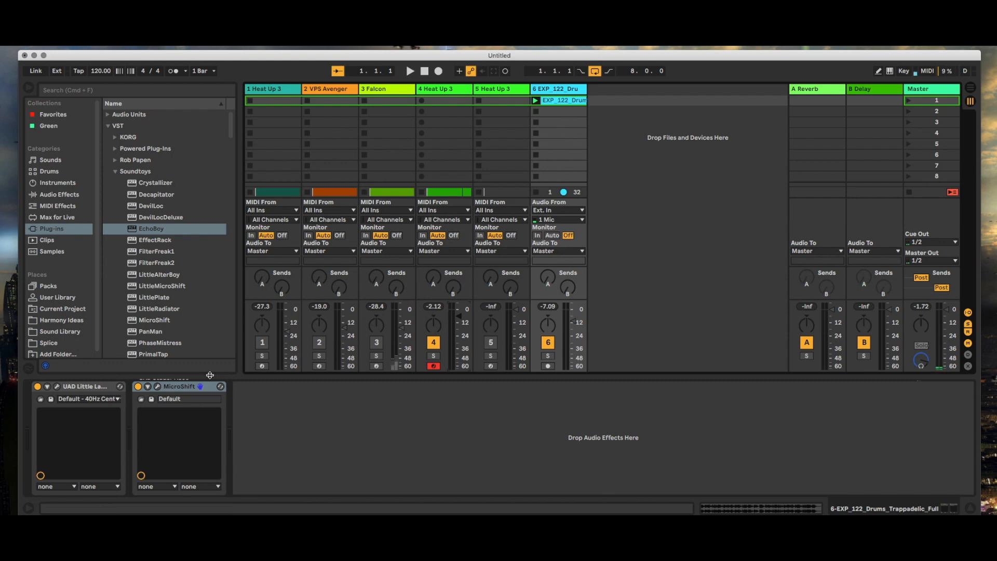
# Find the UAD API Vision Channel Strip among the Powered Plug-Ins and add it after MicroShift on the drum track.
pyautogui.click(194, 387)
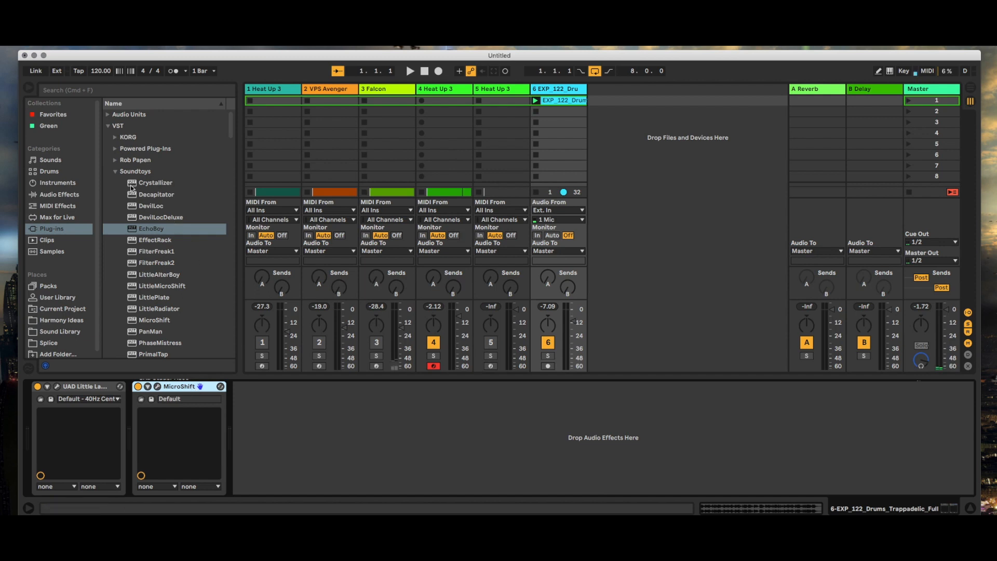
pyautogui.click(115, 171)
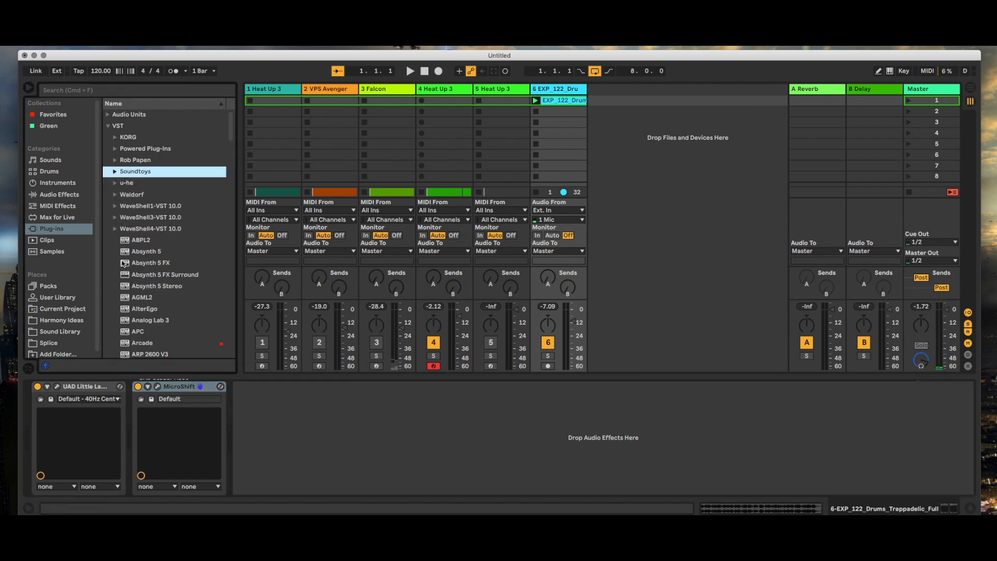
pyautogui.scroll(-10, 122, 255)
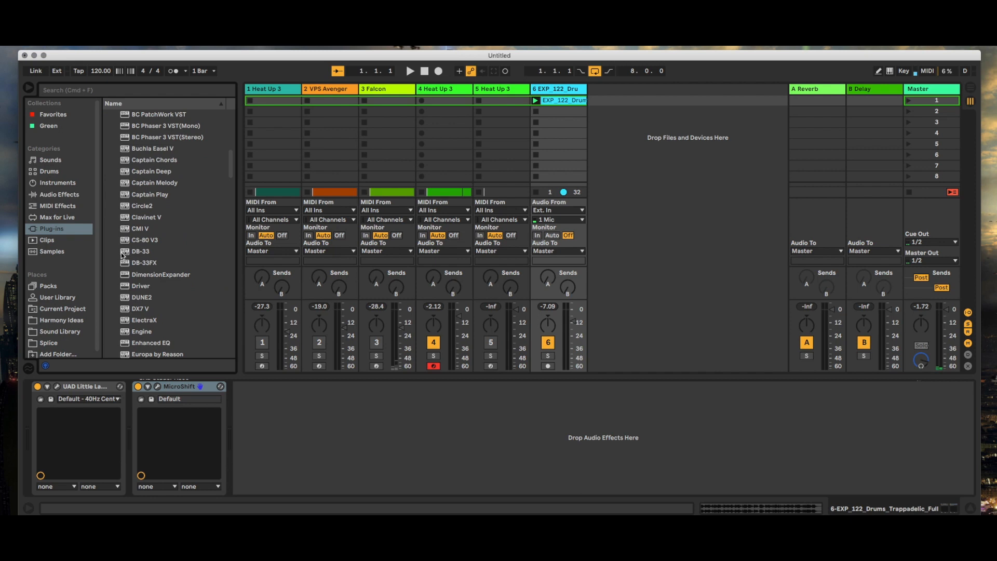
pyautogui.scroll(10, 122, 255)
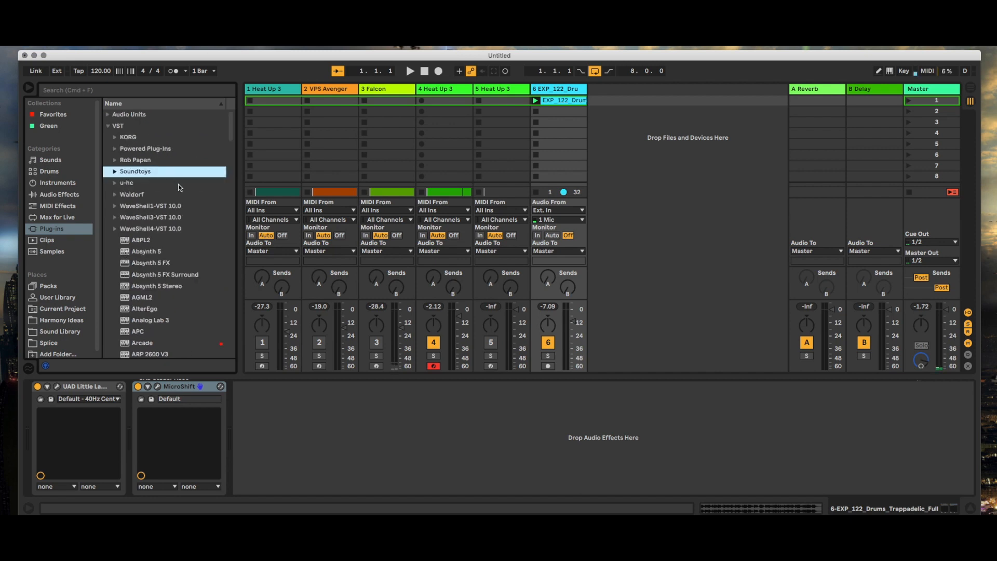
pyautogui.click(116, 149)
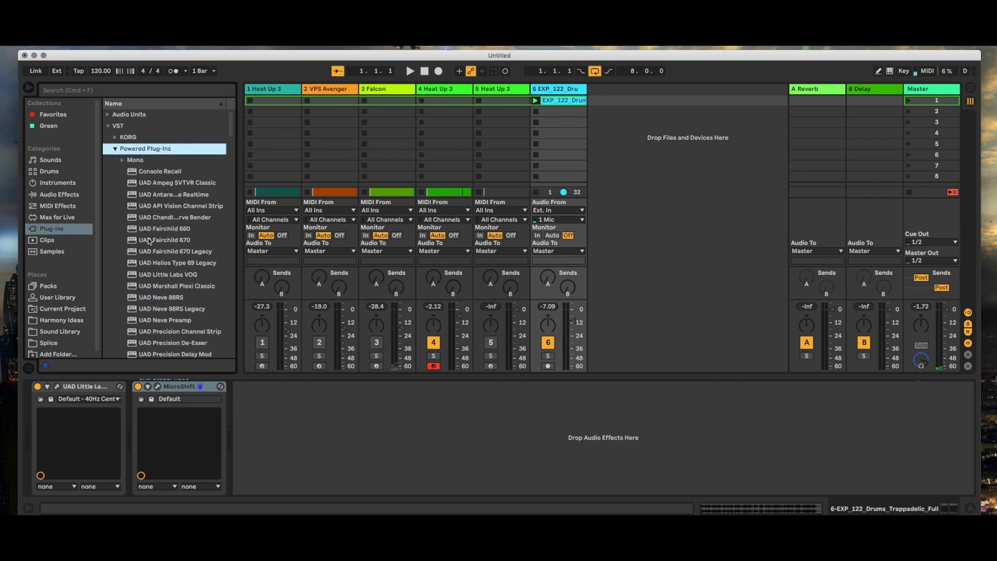
pyautogui.scroll(-5, 149, 240)
pyautogui.scroll(5, 149, 241)
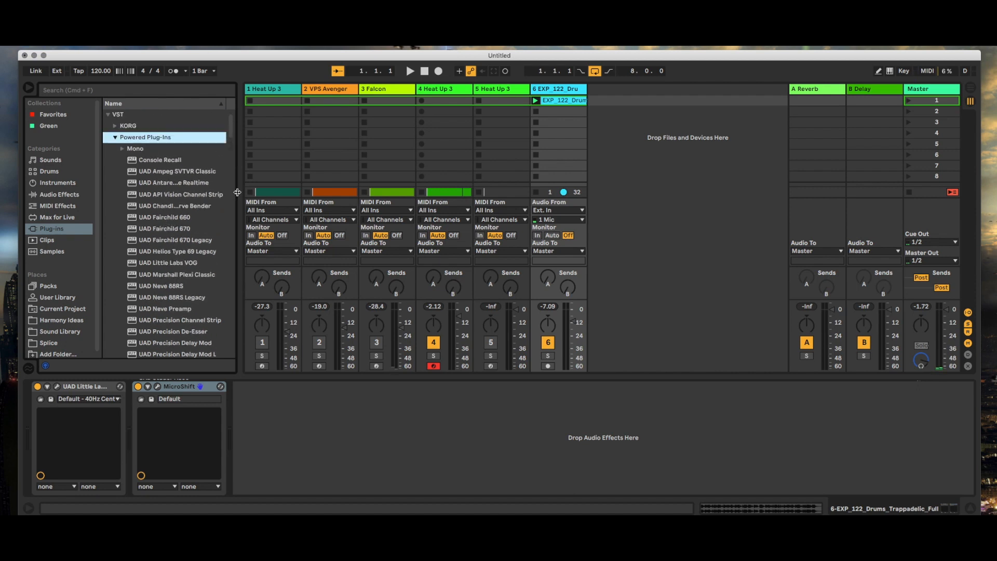
pyautogui.moveTo(238, 192); pyautogui.dragTo(294, 192)
pyautogui.moveTo(208, 194); pyautogui.dragTo(281, 434)
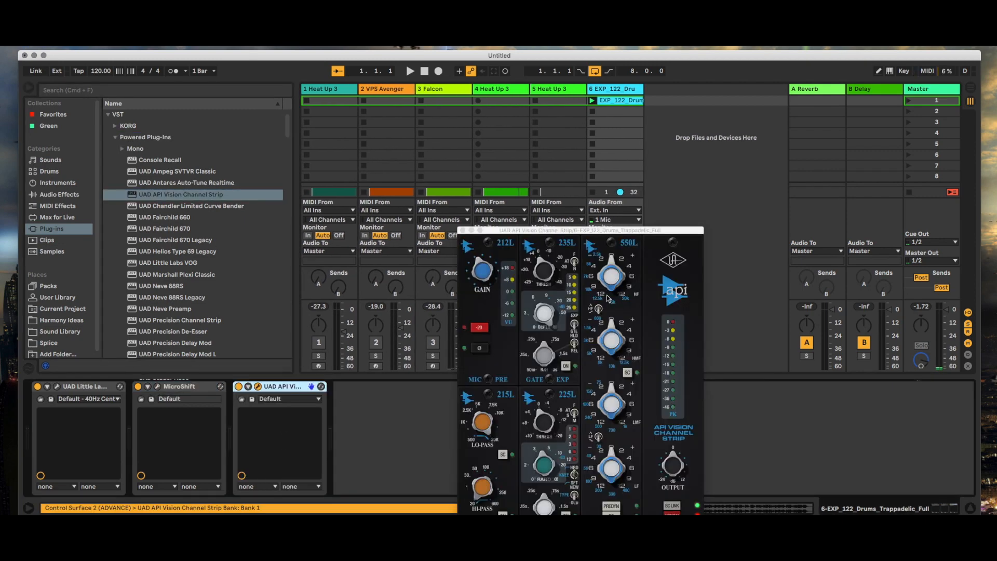
pyautogui.moveTo(615, 231); pyautogui.dragTo(639, 114)
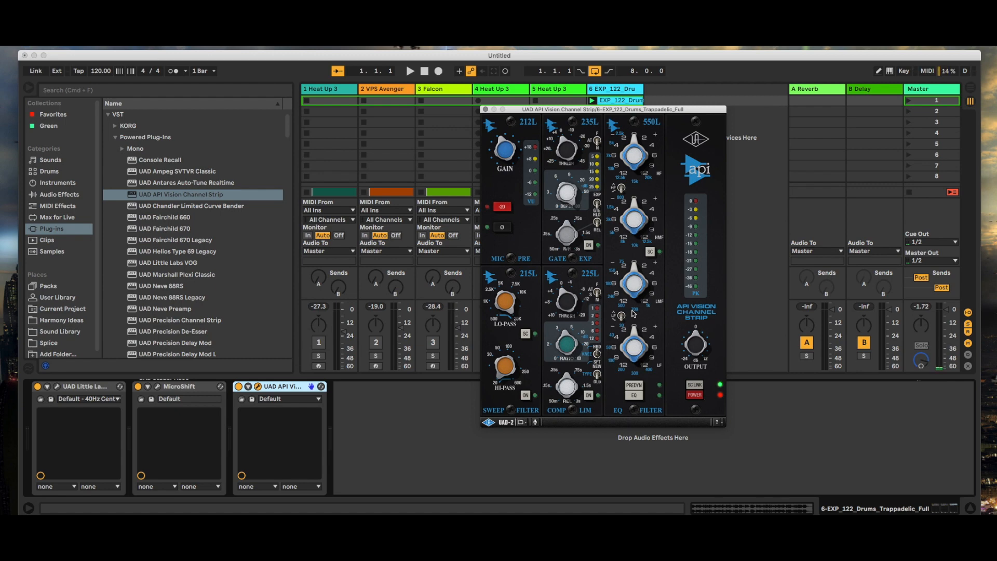
# Play the bass and drums, adjust the LF, LMF, HF and HMF bands of the 550L EQ, and switch the EQ on.
pyautogui.press('space')
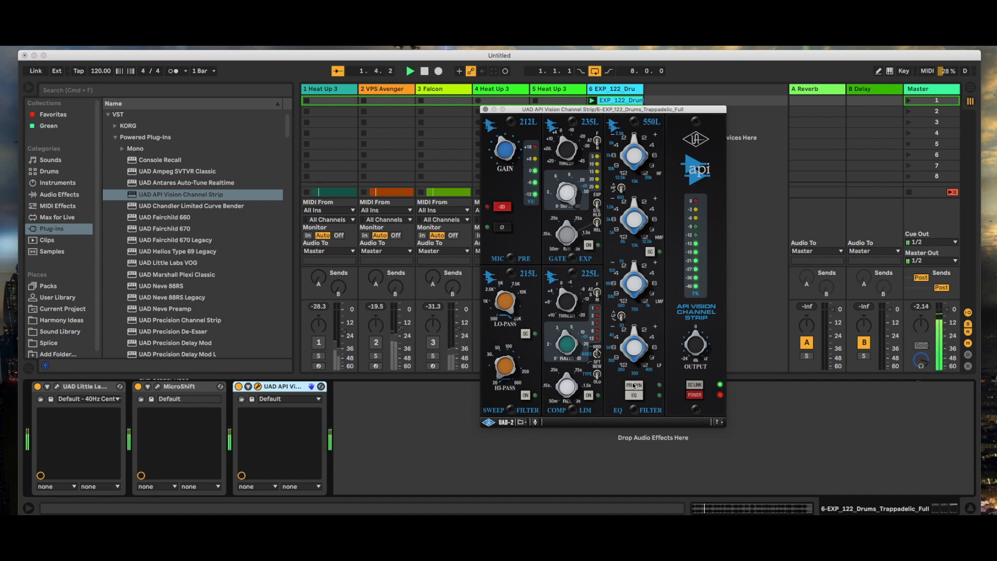
pyautogui.moveTo(633, 332)
pyautogui.mouseDown()
pyautogui.moveTo(623, 297)
pyautogui.moveTo(625, 318)
pyautogui.mouseUp()
pyautogui.moveTo(629, 268)
pyautogui.mouseDown()
pyautogui.moveTo(621, 280)
pyautogui.moveTo(615, 257)
pyautogui.mouseUp()
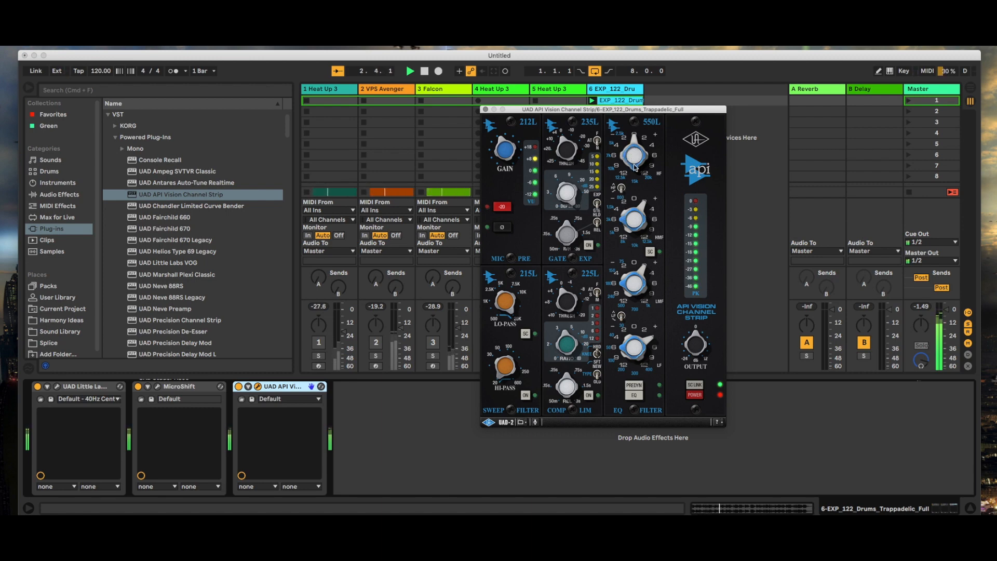
pyautogui.moveTo(633, 147); pyautogui.dragTo(626, 133)
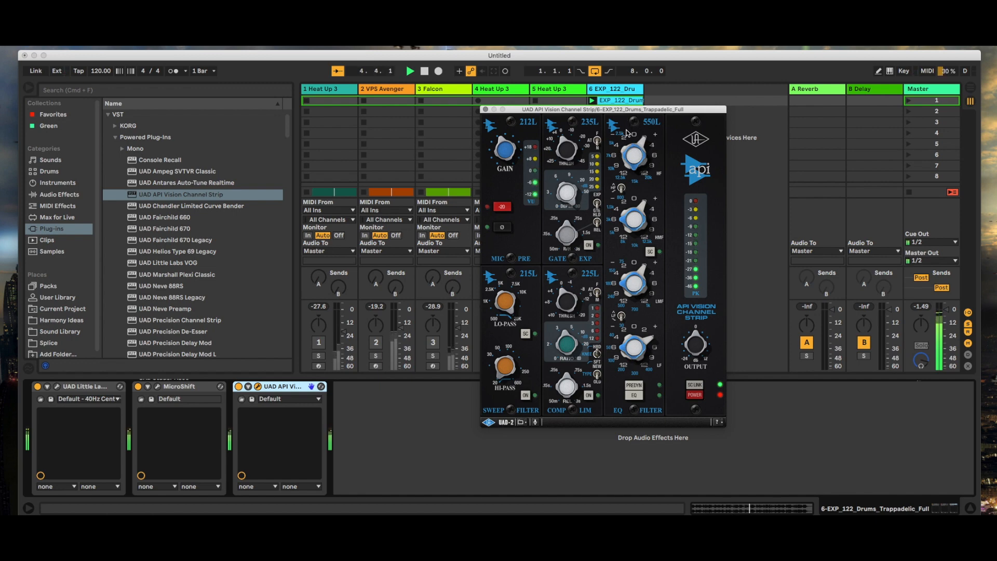
pyautogui.click(633, 395)
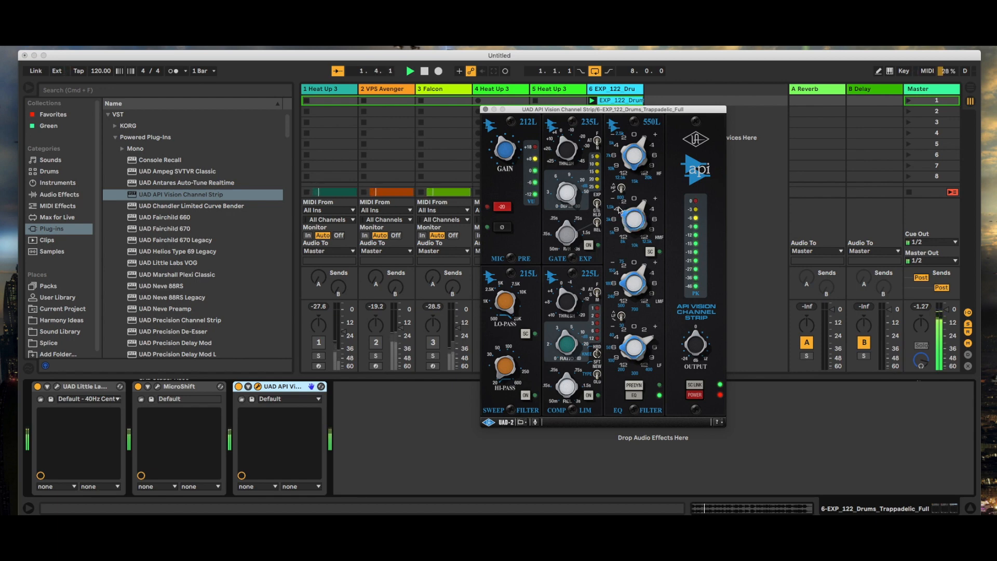
pyautogui.moveTo(630, 238); pyautogui.dragTo(642, 275)
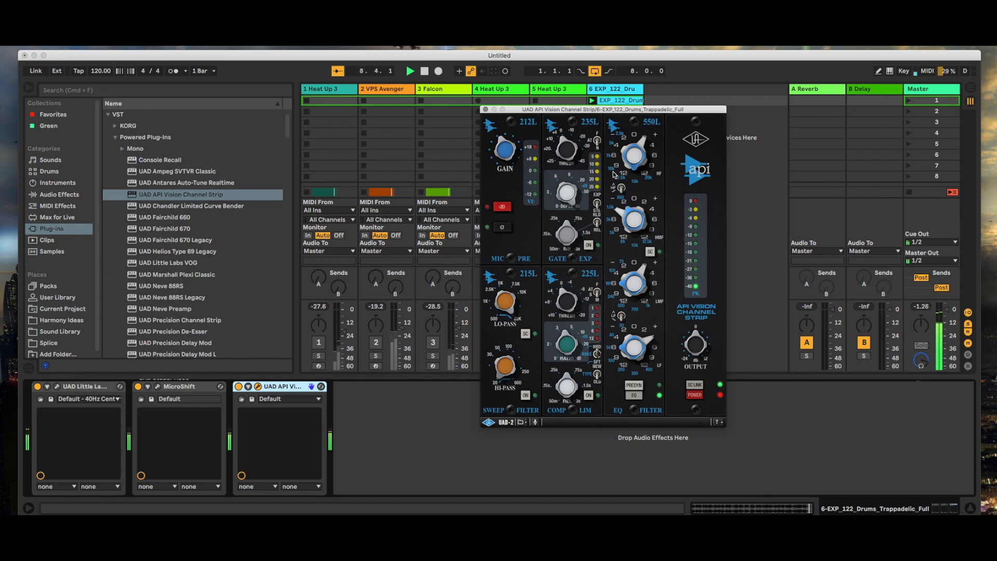
pyautogui.press('space')
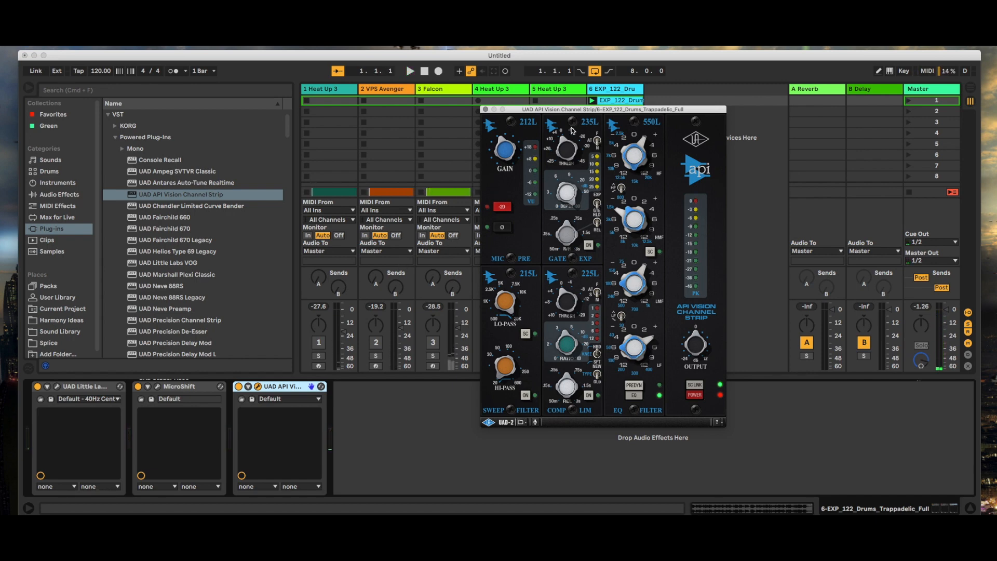
# Mute track 4 so only the drum track is active, keeping the channel strip open.
pyautogui.moveTo(575, 111); pyautogui.dragTo(727, 122)
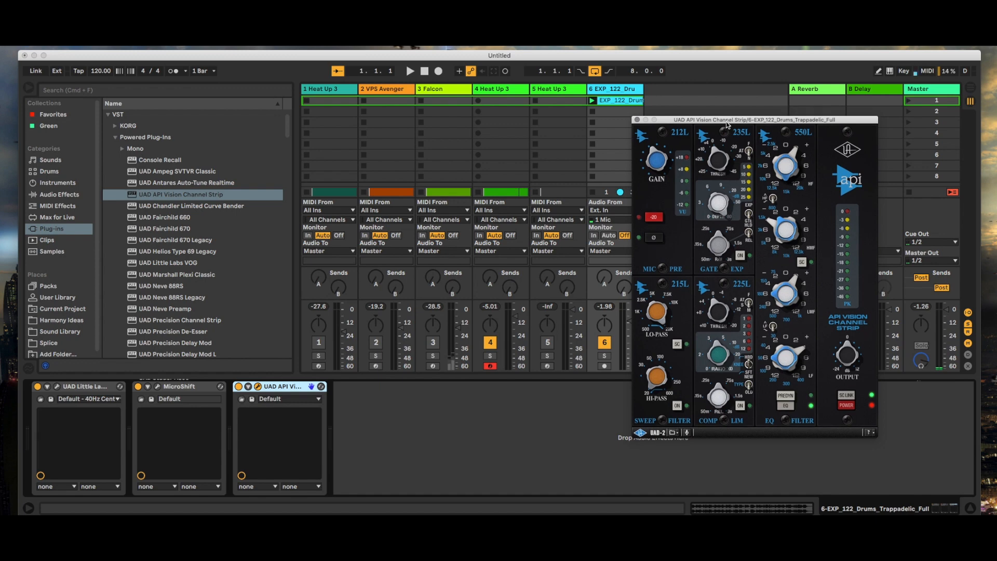
pyautogui.click(490, 342)
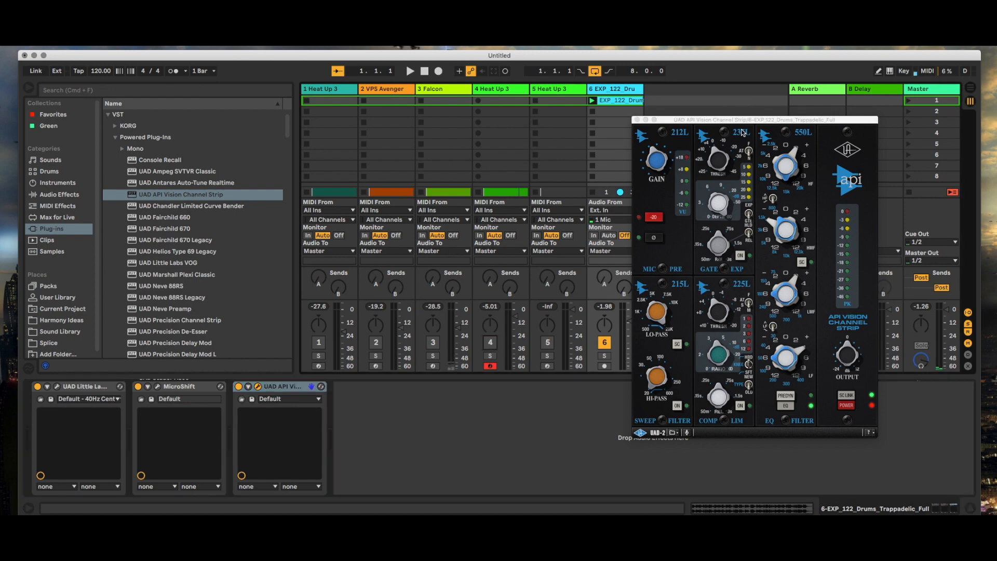
pyautogui.moveTo(744, 120); pyautogui.dragTo(618, 90)
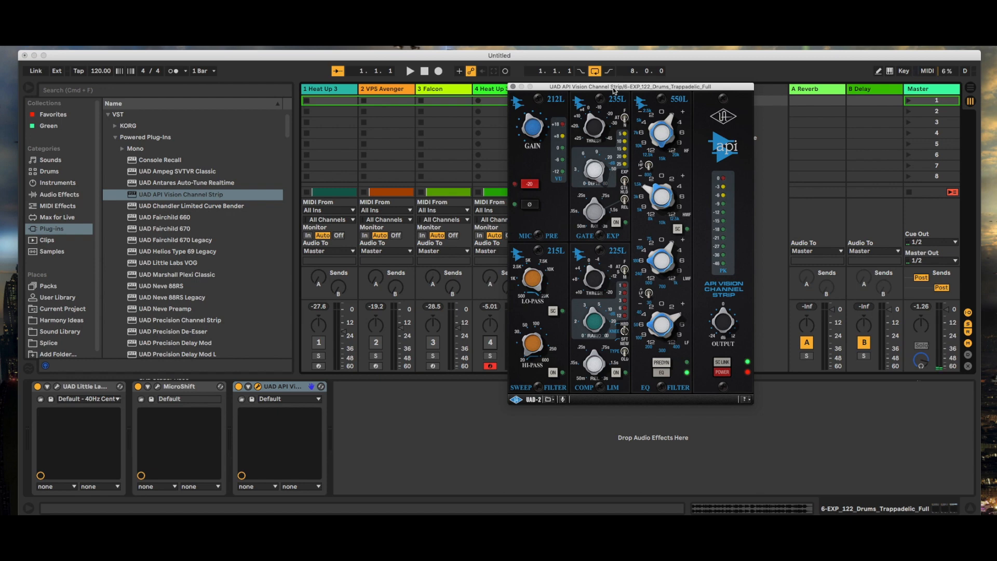
# Play the drums alone and fine-tune the HMF and LMF bands of the 550L EQ.
pyautogui.press('space')
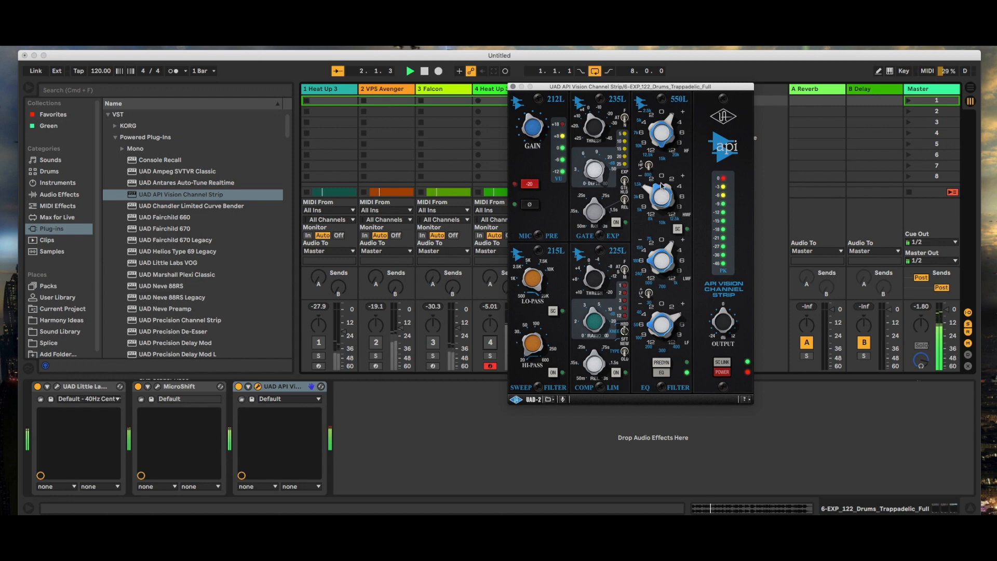
pyautogui.moveTo(654, 190)
pyautogui.mouseDown()
pyautogui.moveTo(653, 211)
pyautogui.moveTo(651, 180)
pyautogui.moveTo(654, 194)
pyautogui.mouseUp()
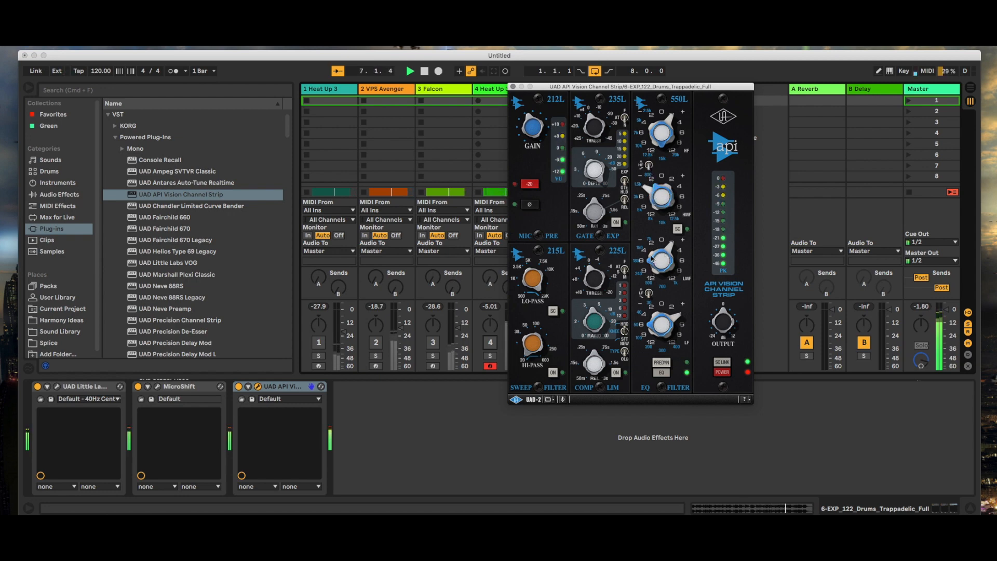
pyautogui.moveTo(650, 256); pyautogui.dragTo(633, 228)
# Audition boosts and cuts on the HF band of the 550L EQ, returning its gain to about zero.
pyautogui.moveTo(667, 117); pyautogui.dragTo(649, 107)
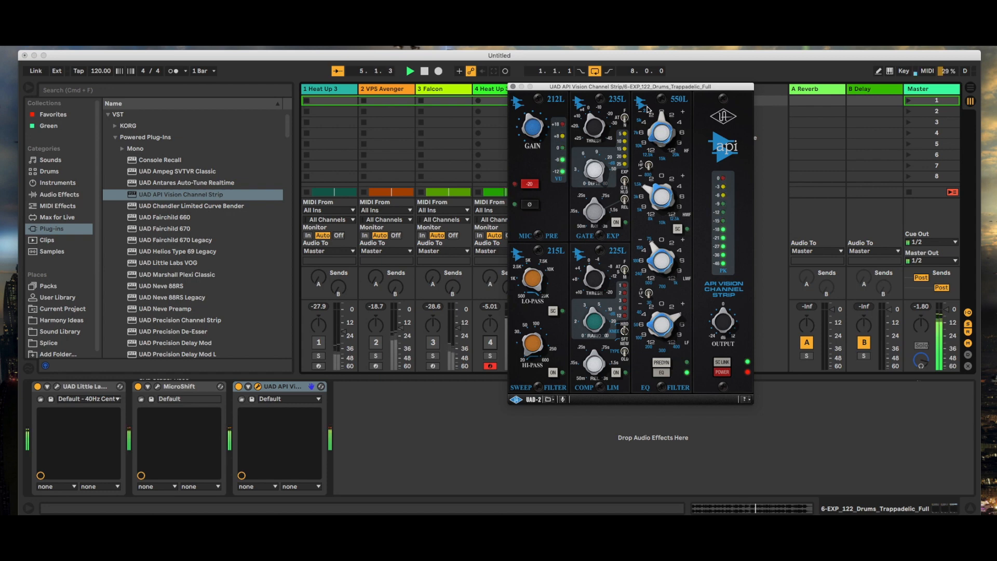
pyautogui.moveTo(649, 138); pyautogui.dragTo(643, 112)
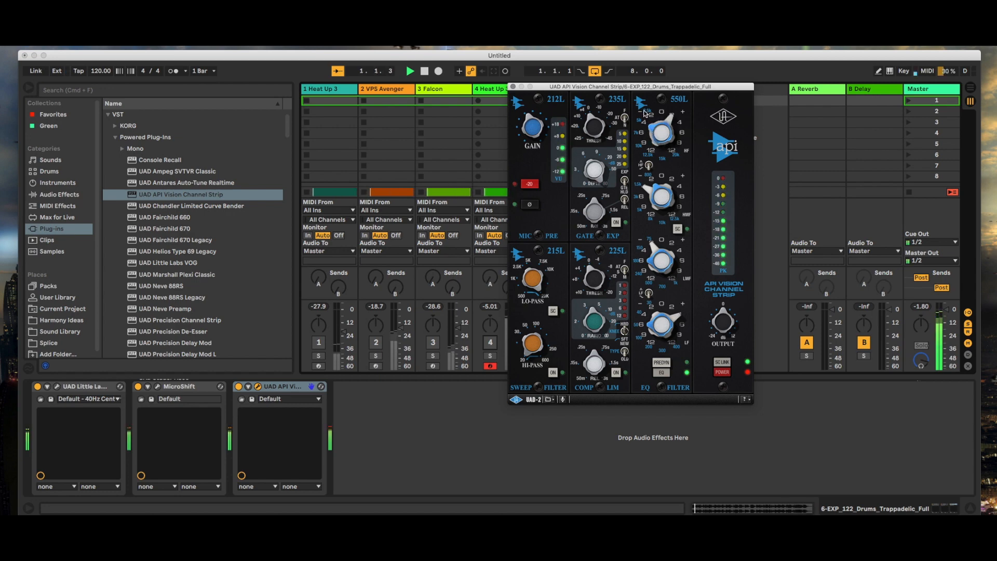
pyautogui.moveTo(669, 117); pyautogui.dragTo(645, 110)
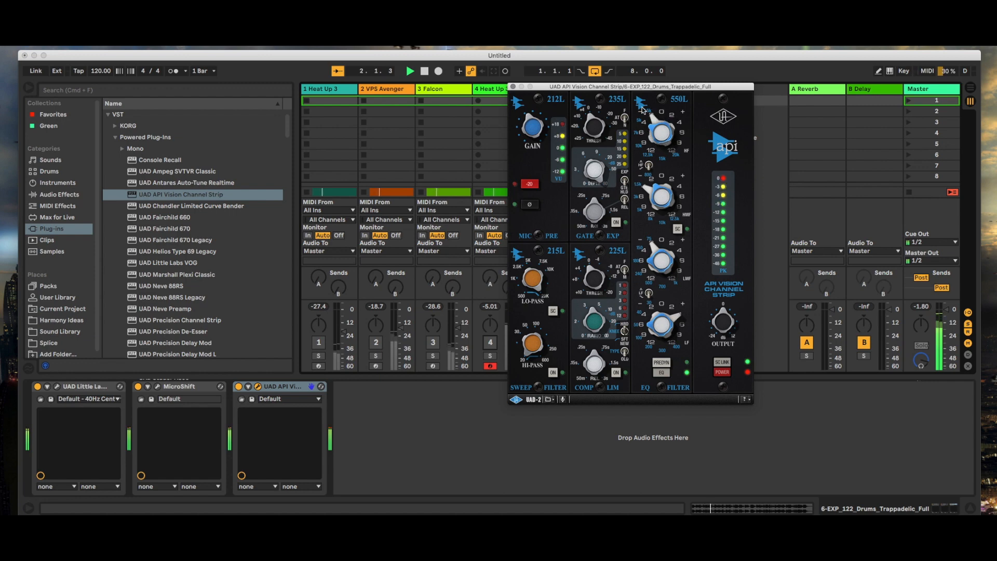
pyautogui.moveTo(649, 115); pyautogui.dragTo(653, 117)
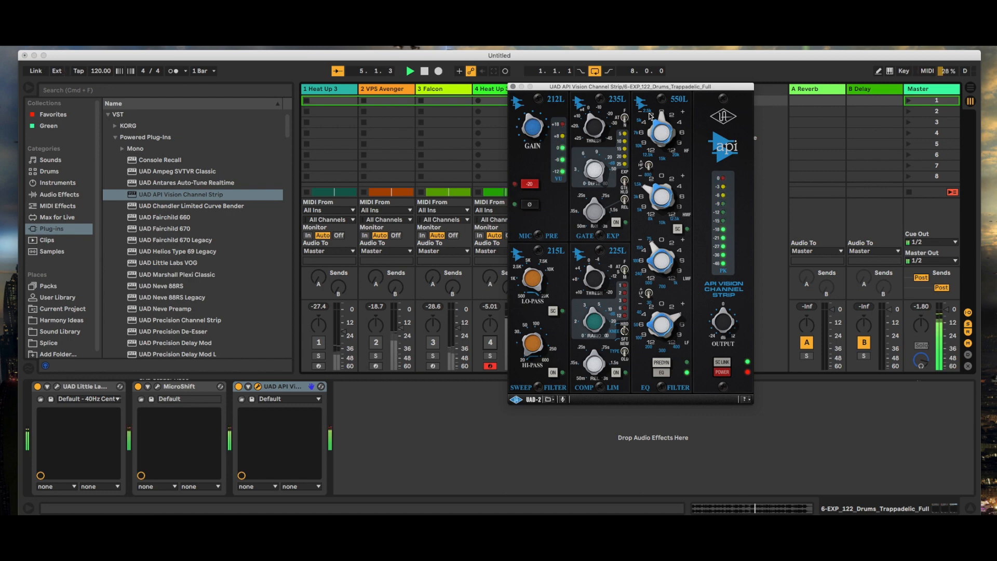
# Readjust the midrange and LF bands of the 550L EQ while the drums play.
pyautogui.moveTo(649, 207)
pyautogui.mouseDown()
pyautogui.moveTo(652, 193)
pyautogui.moveTo(652, 226)
pyautogui.moveTo(651, 187)
pyautogui.mouseUp()
pyautogui.moveTo(653, 185)
pyautogui.mouseDown()
pyautogui.moveTo(650, 199)
pyautogui.moveTo(655, 178)
pyautogui.mouseUp()
pyautogui.moveTo(652, 222); pyautogui.dragTo(651, 230)
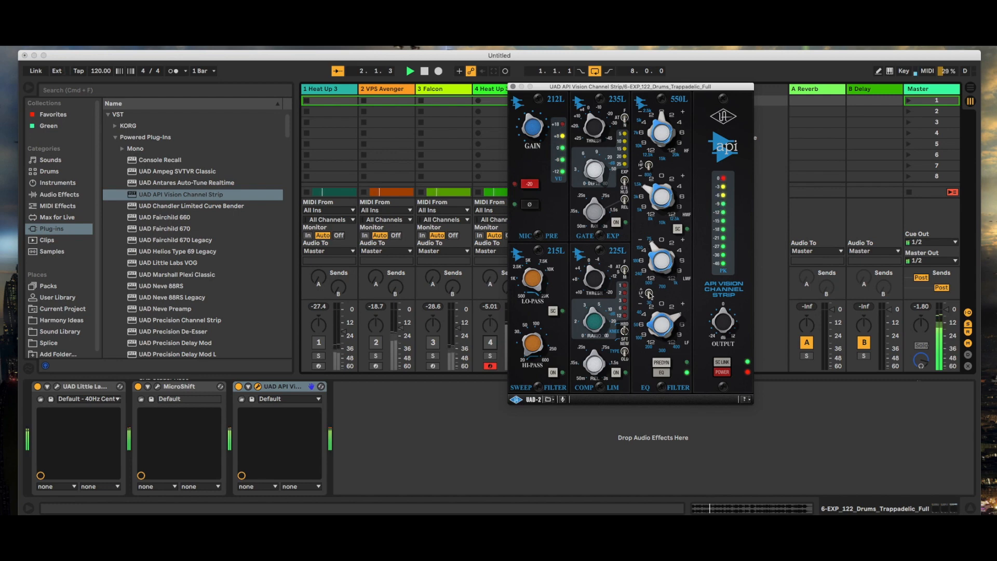
pyautogui.moveTo(649, 326); pyautogui.dragTo(648, 320)
pyautogui.moveTo(647, 318); pyautogui.dragTo(650, 329)
# Lower the HF band of the 550L EQ to a slight cut by ear.
pyautogui.moveTo(653, 123)
pyautogui.mouseDown()
pyautogui.moveTo(644, 147)
pyautogui.moveTo(636, 123)
pyautogui.mouseUp()
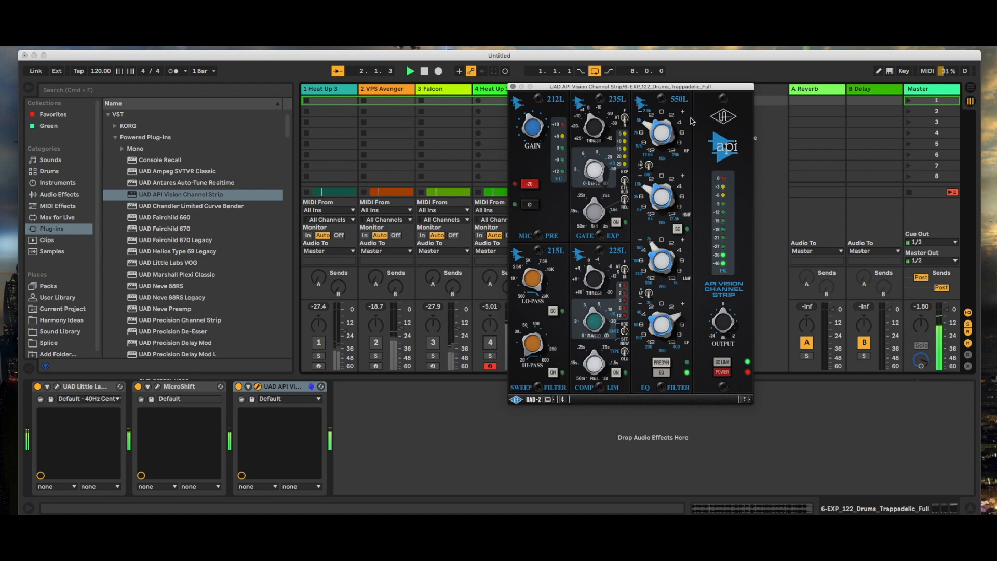
pyautogui.moveTo(657, 121); pyautogui.dragTo(667, 119)
pyautogui.moveTo(667, 142); pyautogui.dragTo(646, 123)
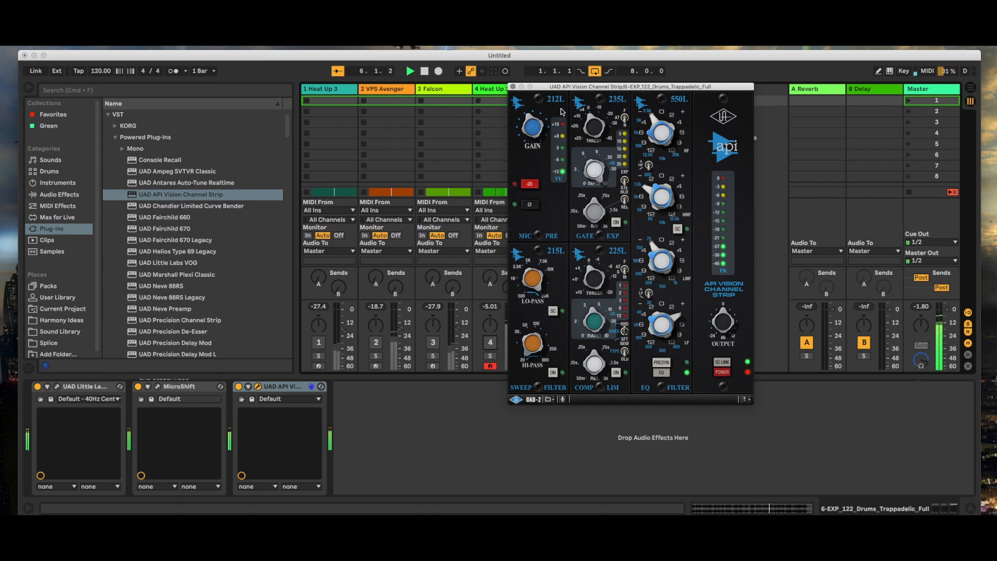
# Close the channel strip window and unmute track 4 to hear the bass with the drums.
pyautogui.click(513, 87)
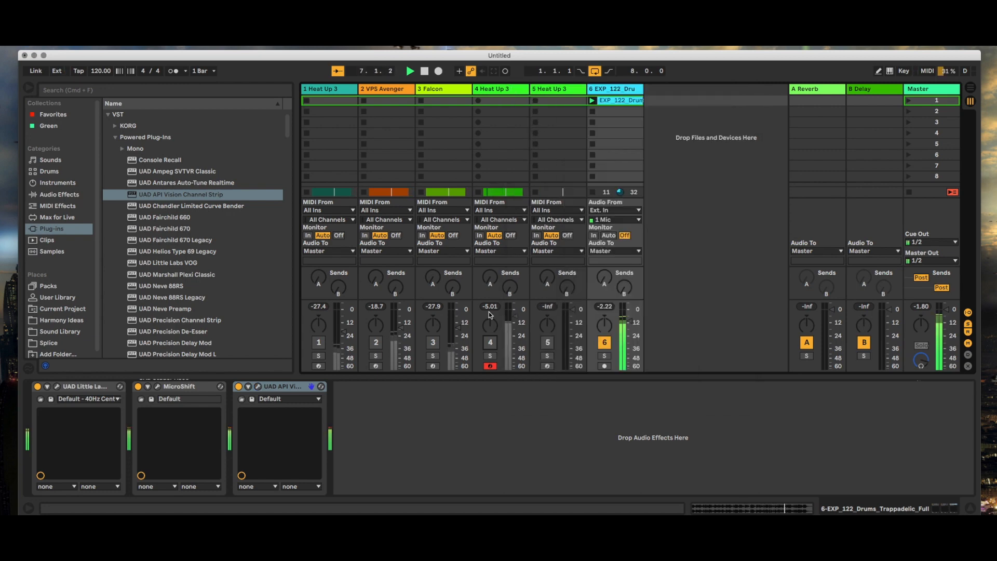
pyautogui.click(490, 341)
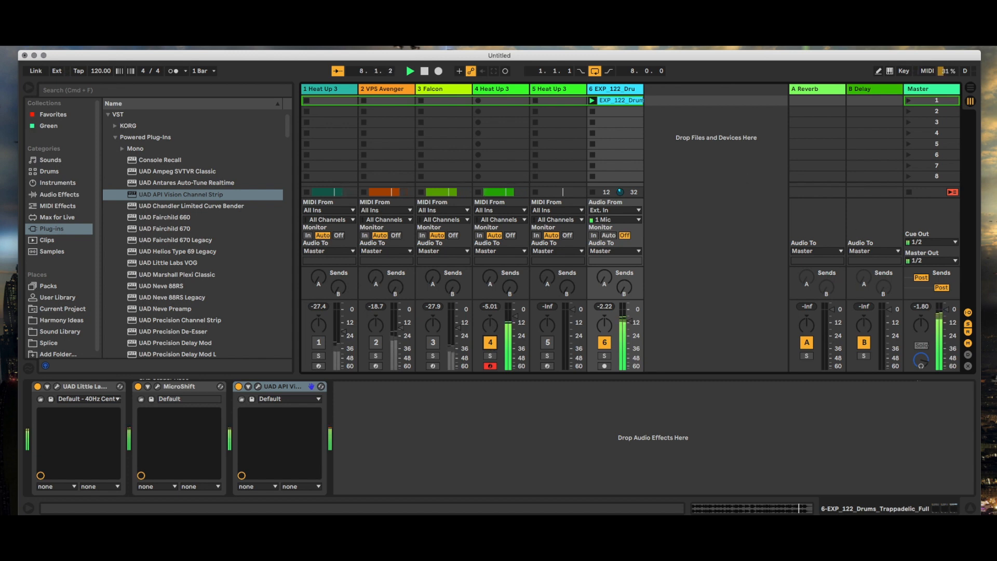
# Switch to the UAD Console, compare the mix on the ALT 1 and Monitor outputs, leave Monitor selected, and close the Console.
pyautogui.moveTo(961, 509)
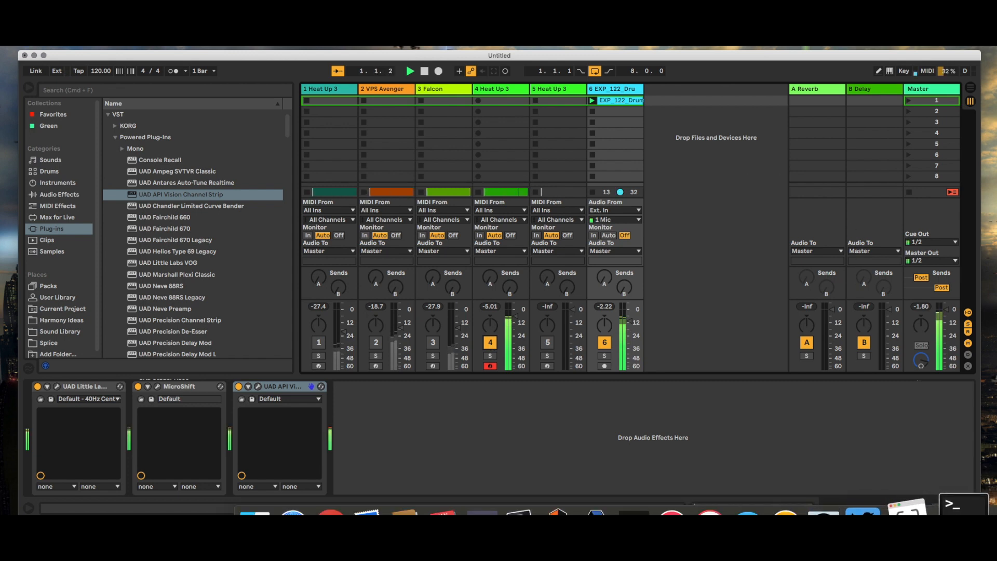
pyautogui.click(962, 509)
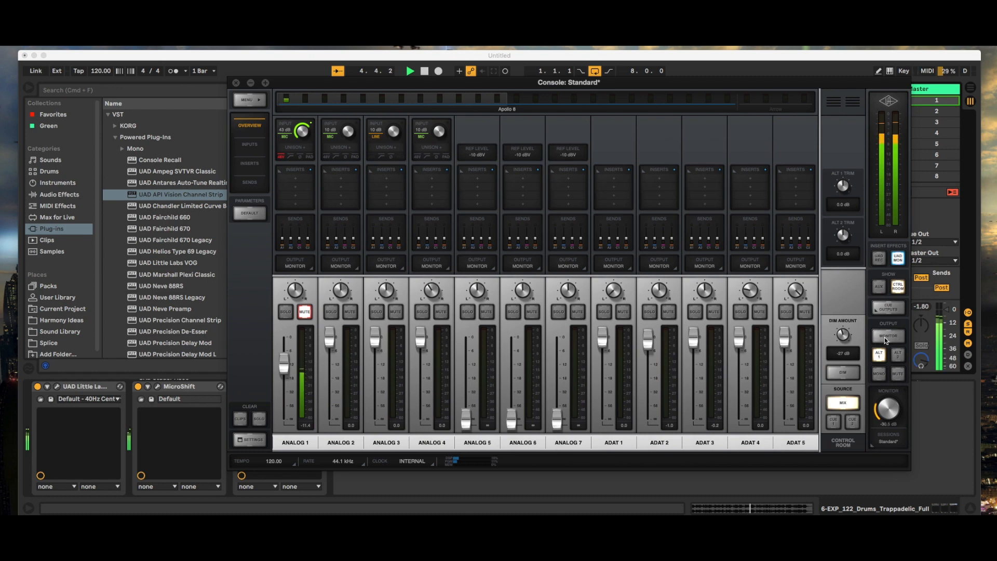
pyautogui.click(885, 338)
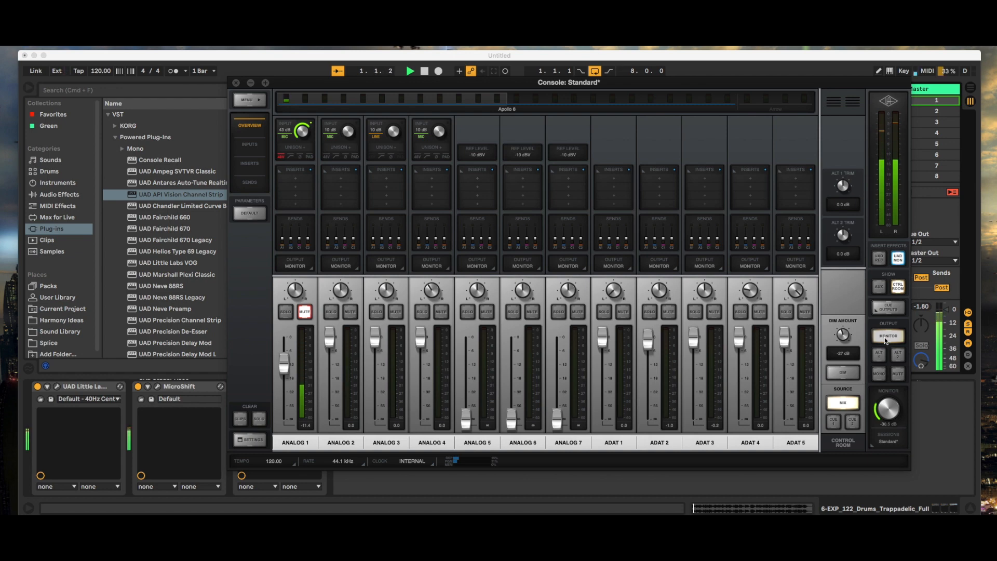
pyautogui.click(879, 355)
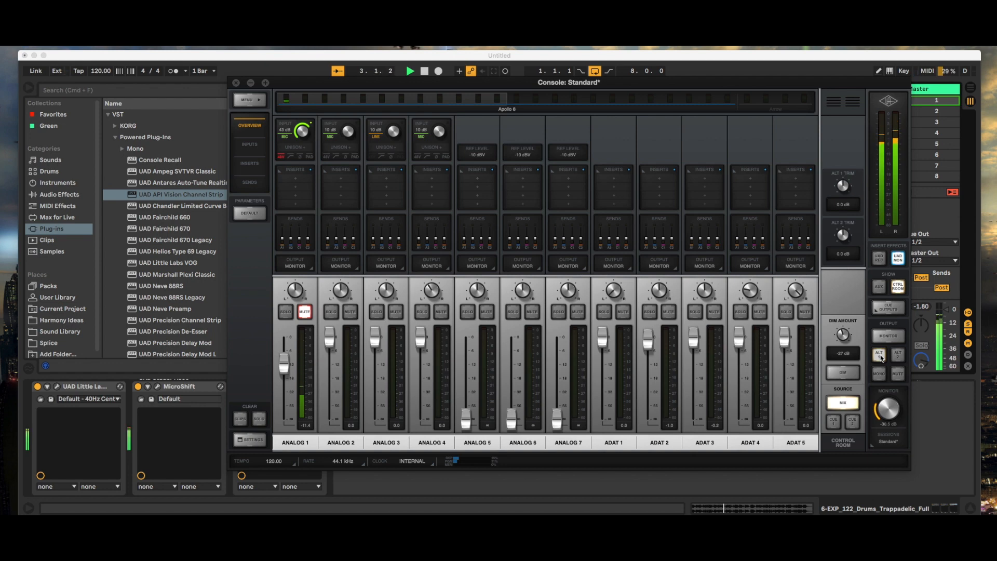
pyautogui.click(887, 337)
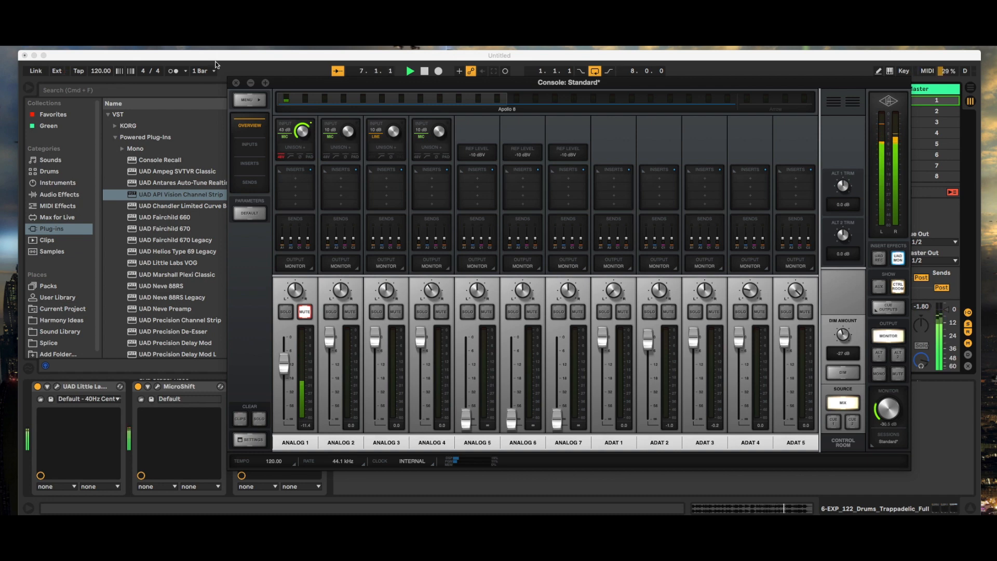
pyautogui.click(236, 82)
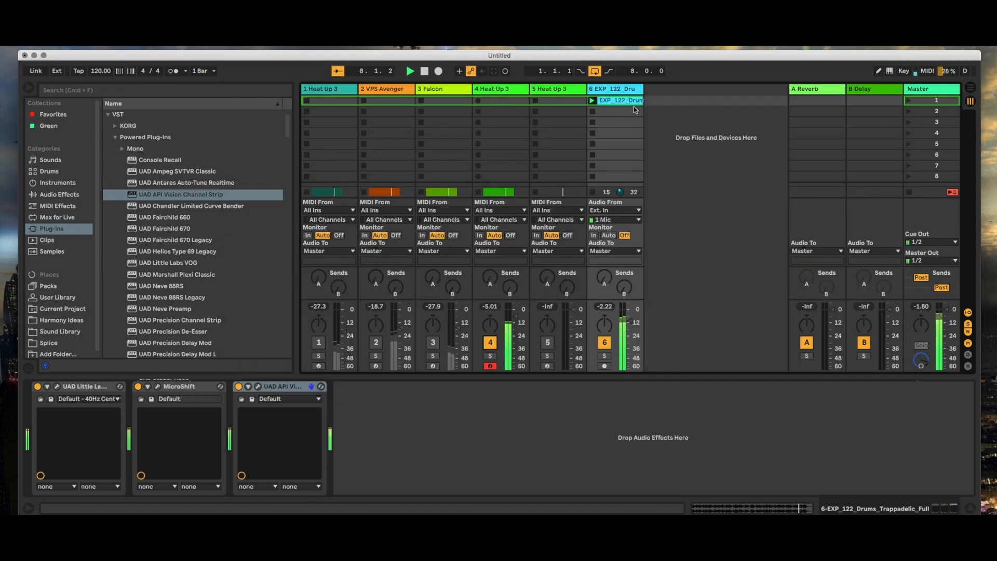
# Open the API Vision Channel Strip on the drums track, review its preamp gain section, and close its window.
pyautogui.click(257, 386)
pyautogui.click(524, 125)
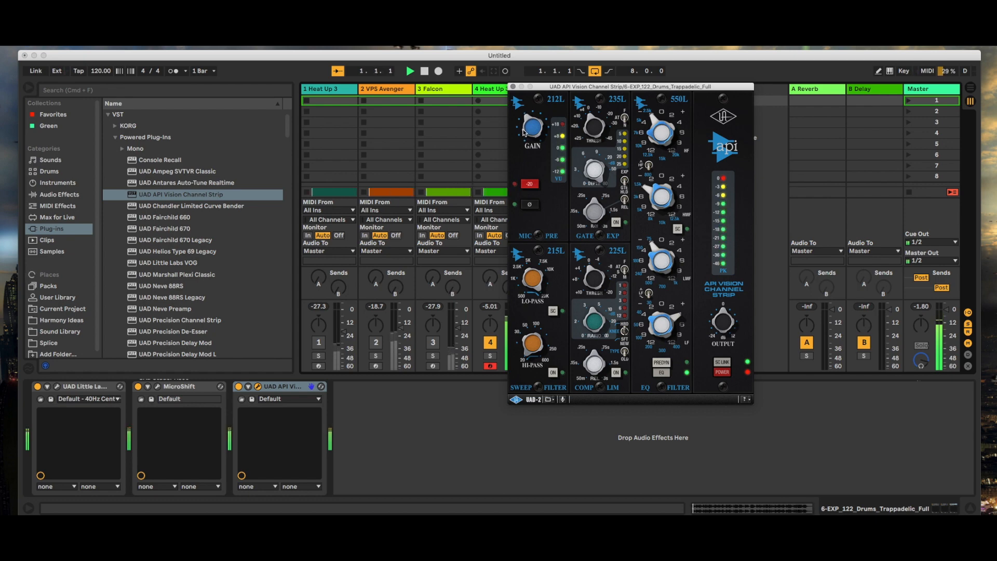
pyautogui.click(513, 85)
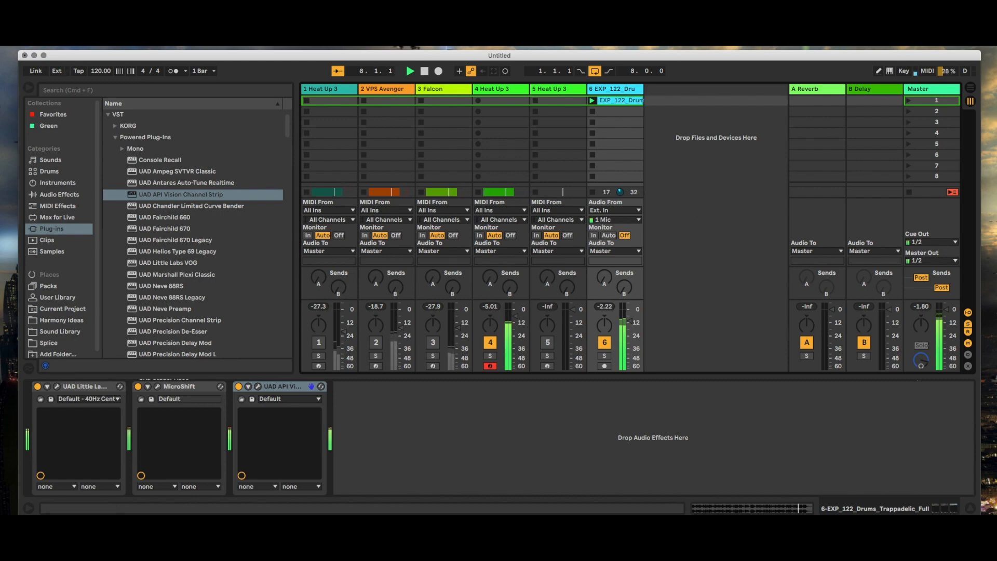
# Switch to the UAD Console, set the monitoring output to ALT 1, and close the Console.
pyautogui.click(960, 504)
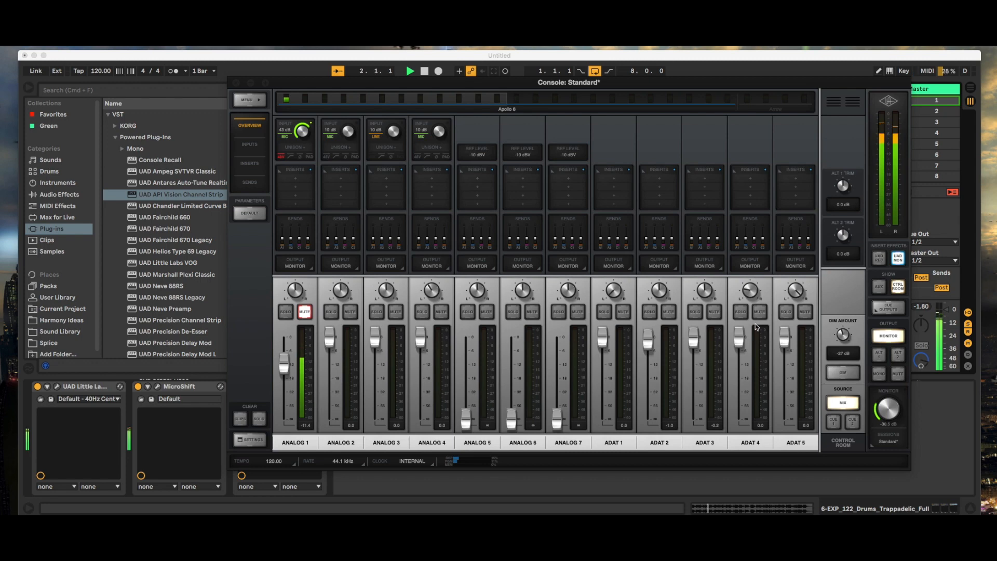
pyautogui.click(882, 356)
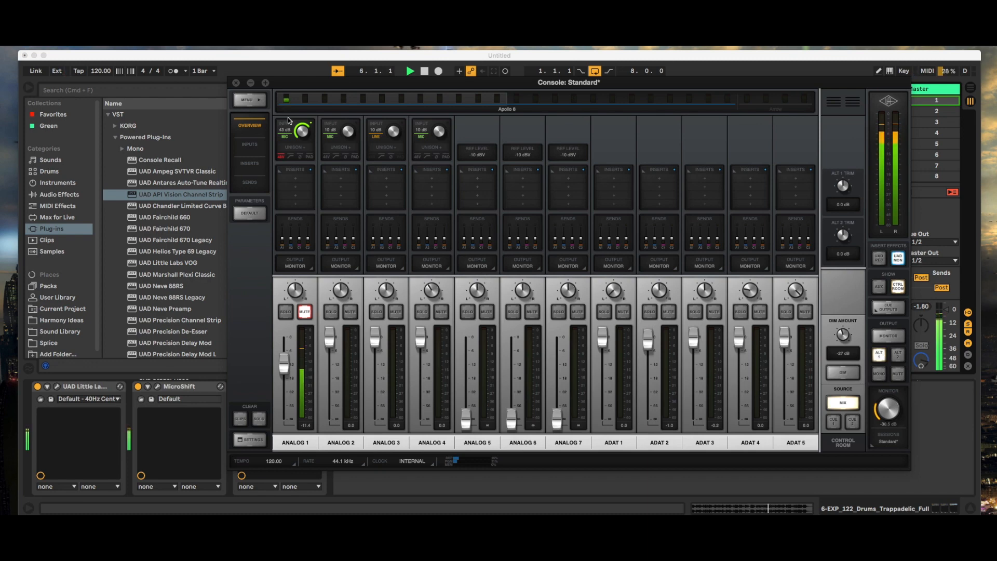
pyautogui.click(235, 83)
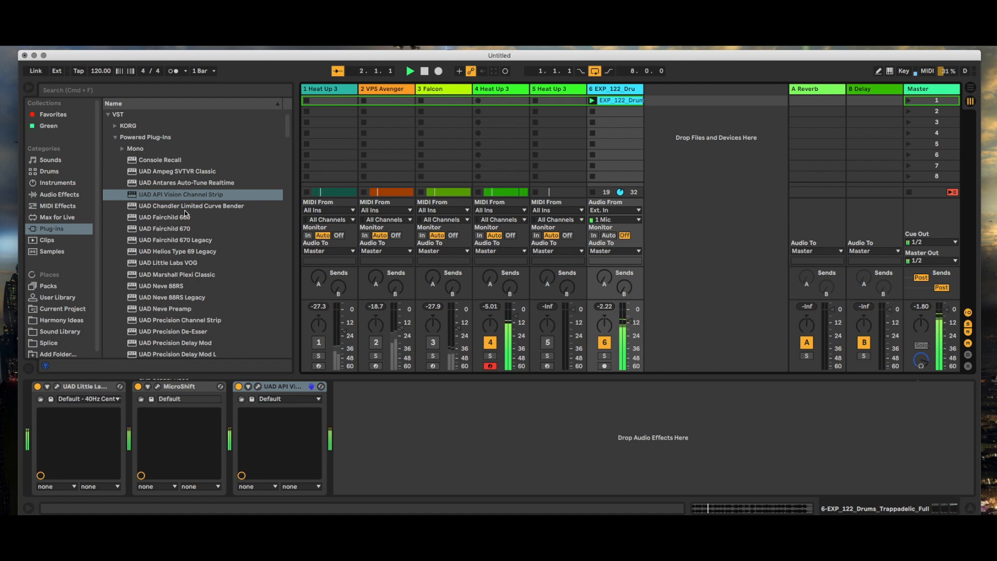
# Add the UAD UA 1176LN Legacy after the API Vision Channel Strip on the drums track and reposition its window.
pyautogui.scroll(-6, 186, 213)
pyautogui.scroll(-5, 185, 210)
pyautogui.scroll(-2, 185, 210)
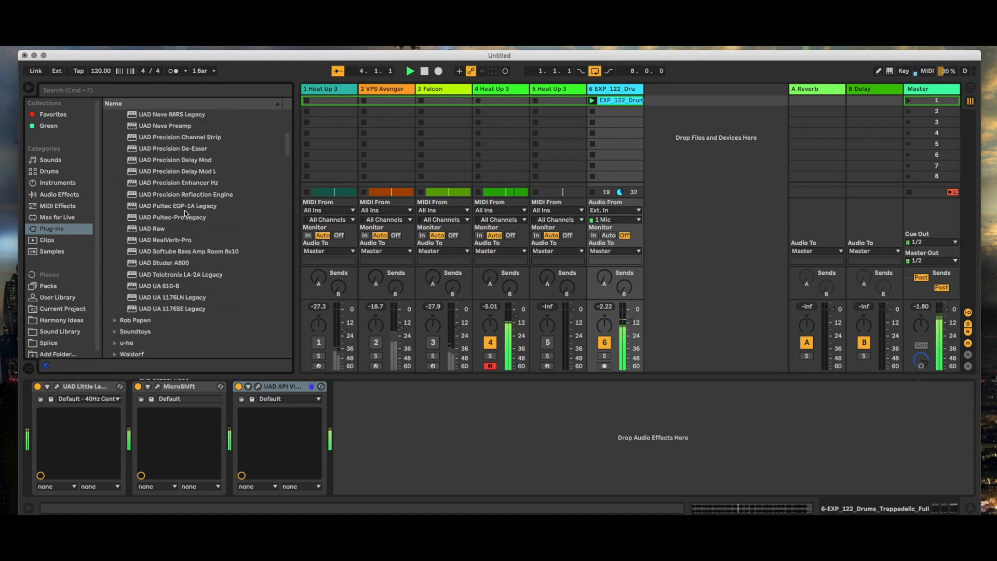
pyautogui.scroll(1, 185, 211)
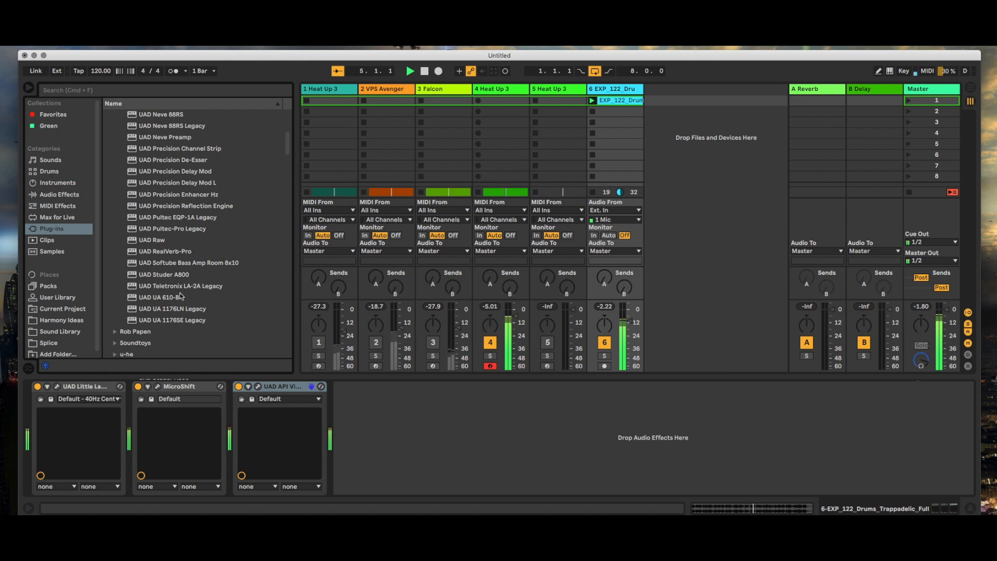
pyautogui.moveTo(174, 309); pyautogui.dragTo(418, 410)
pyautogui.moveTo(660, 100); pyautogui.dragTo(566, 185)
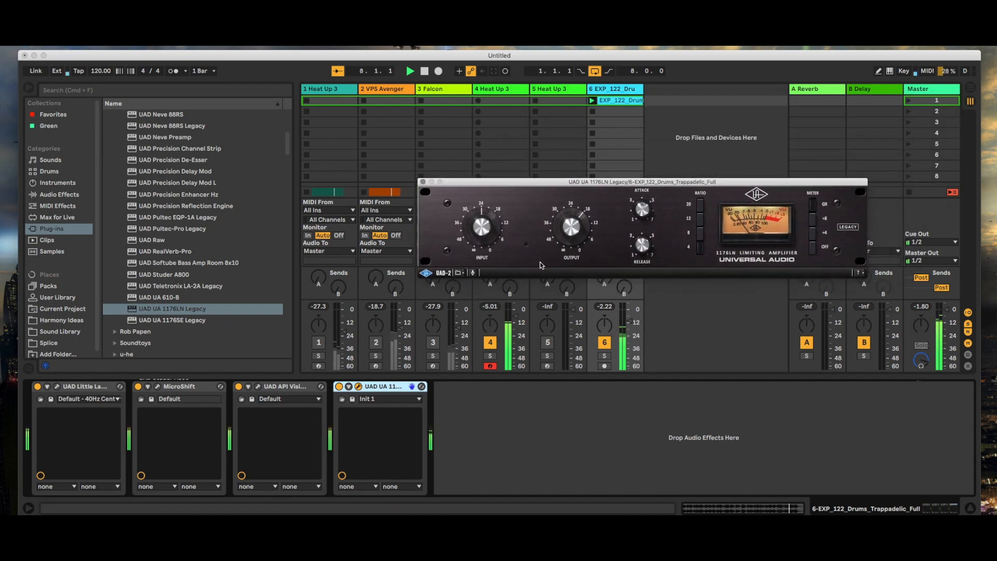
# Examine the 1176LN's output and input controls while the mix plays, moving its window clear of the mixer.
pyautogui.moveTo(560, 256); pyautogui.dragTo(553, 189)
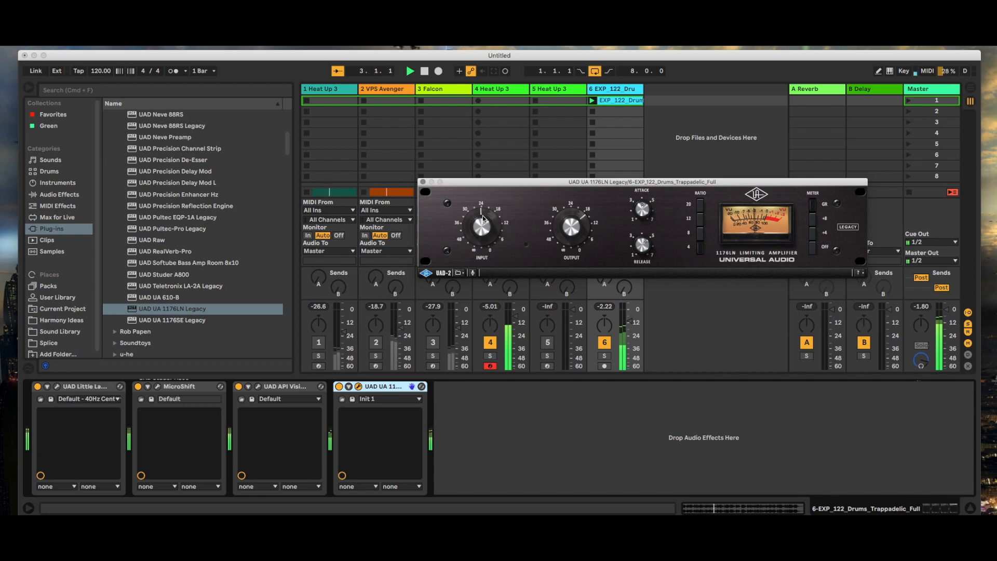
pyautogui.moveTo(475, 250); pyautogui.dragTo(480, 211)
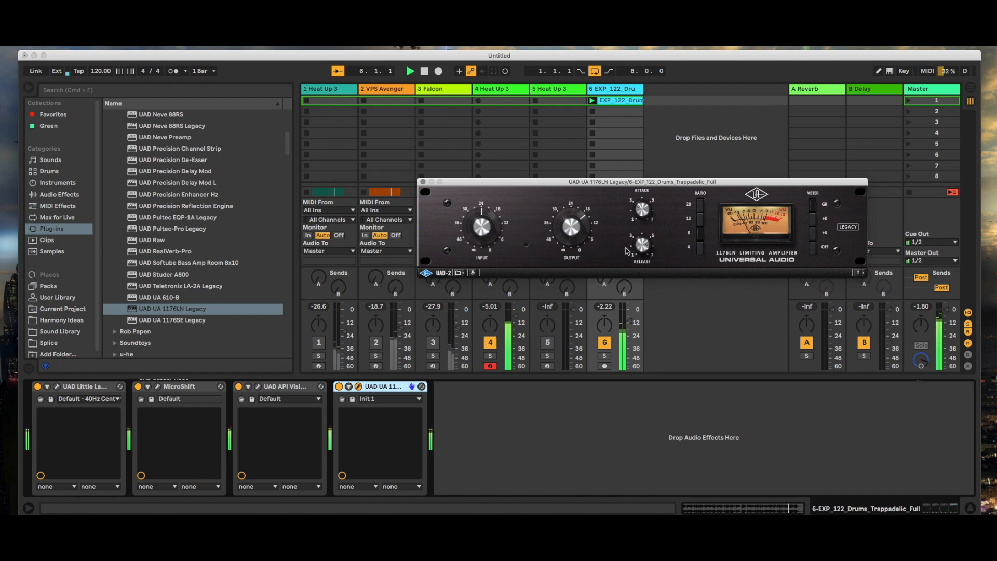
pyautogui.moveTo(602, 181); pyautogui.dragTo(627, 93)
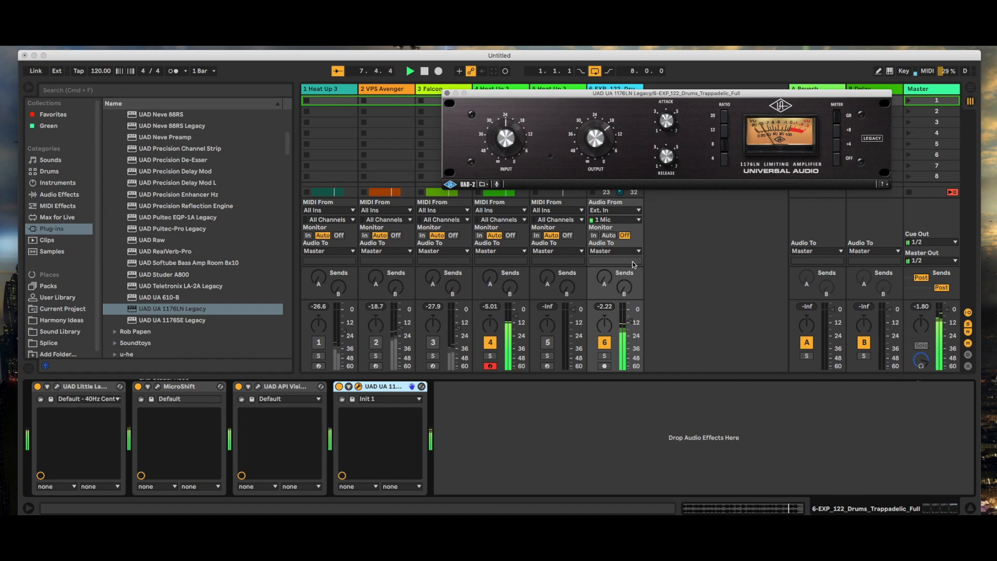
pyautogui.moveTo(663, 96); pyautogui.dragTo(540, 86)
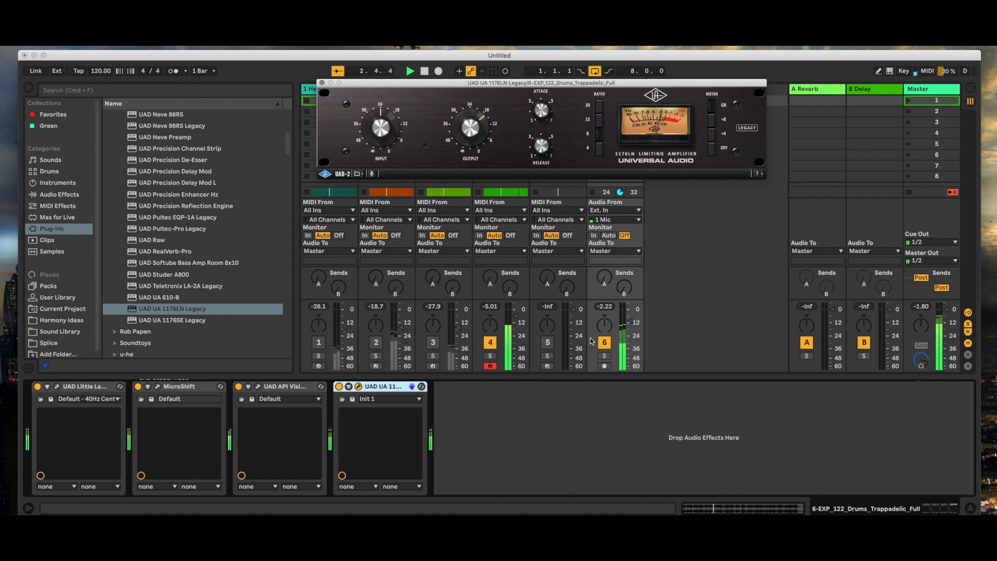
# Mute track 4, compare the drums with the 1176LN bypassed and active, and close the limiter's window.
pyautogui.click(492, 343)
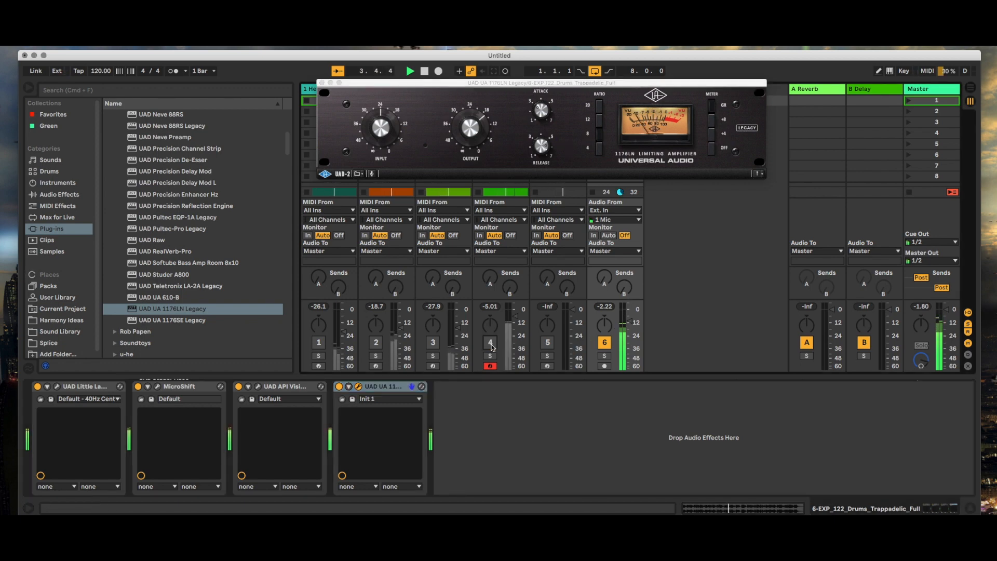
pyautogui.moveTo(676, 86); pyautogui.dragTo(715, 203)
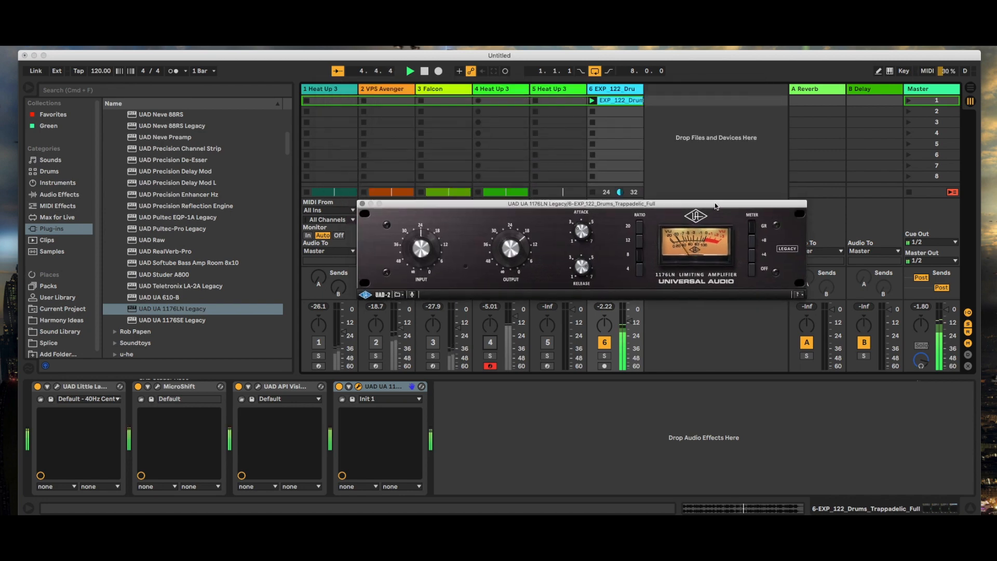
pyautogui.click(339, 387)
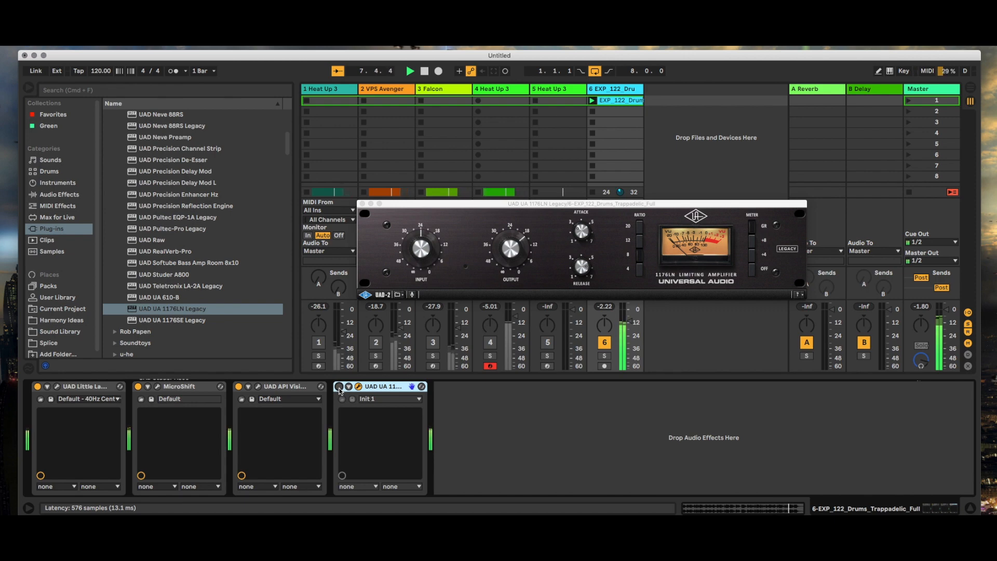
pyautogui.click(339, 386)
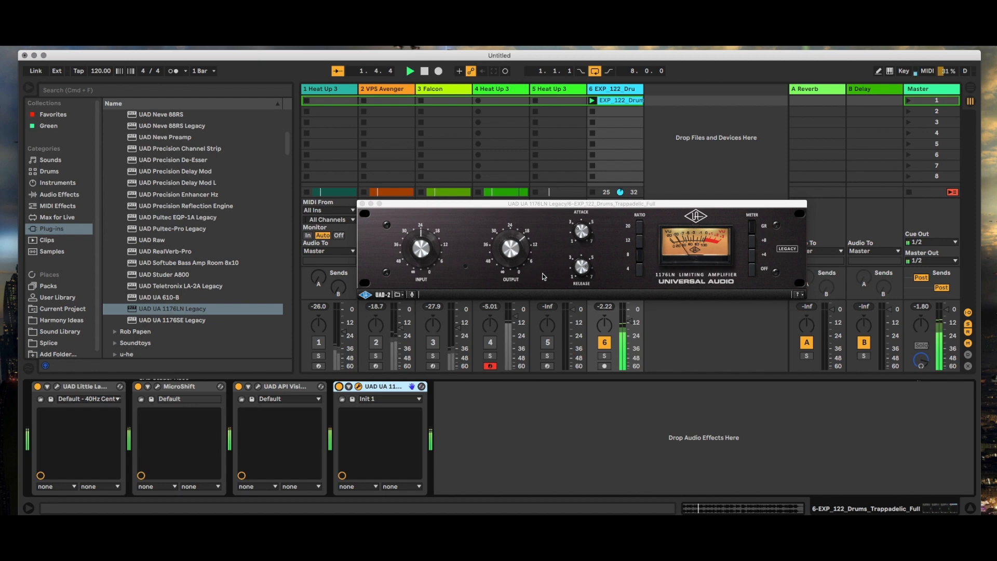
pyautogui.click(578, 270)
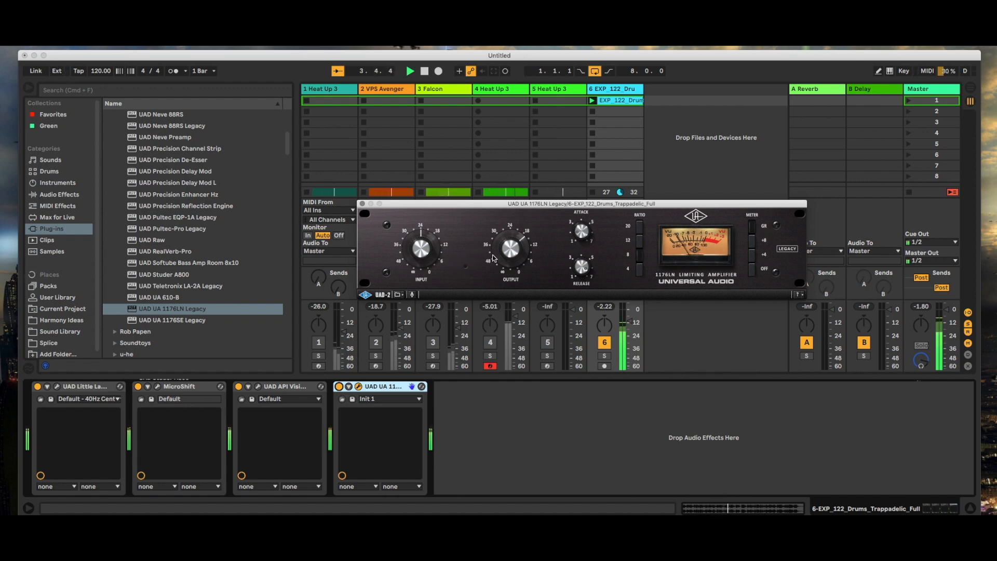
pyautogui.click(363, 203)
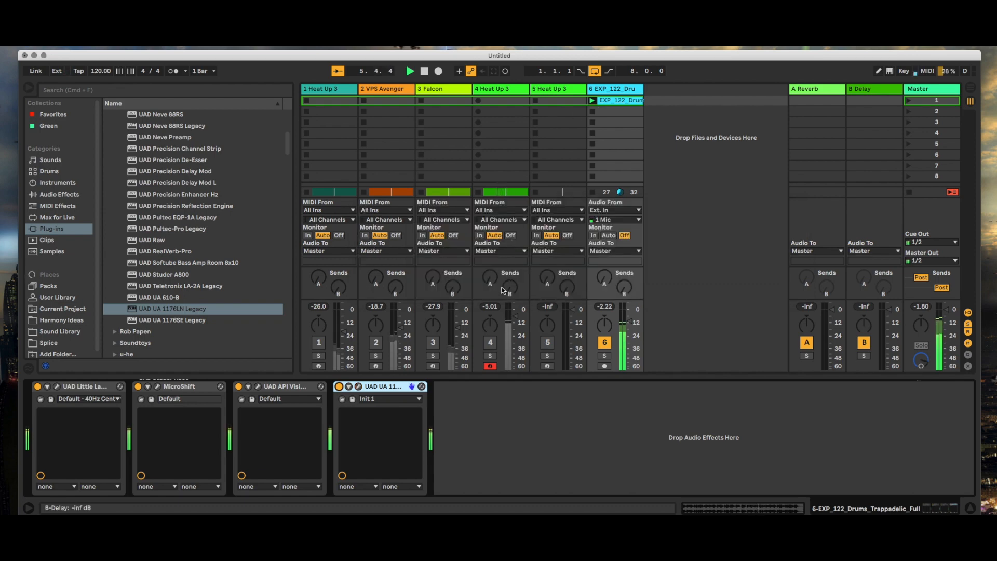
# Unmute track 4, stop playback, and unmute tracks 5, 3, 2 and 1 for the full mix.
pyautogui.click(491, 342)
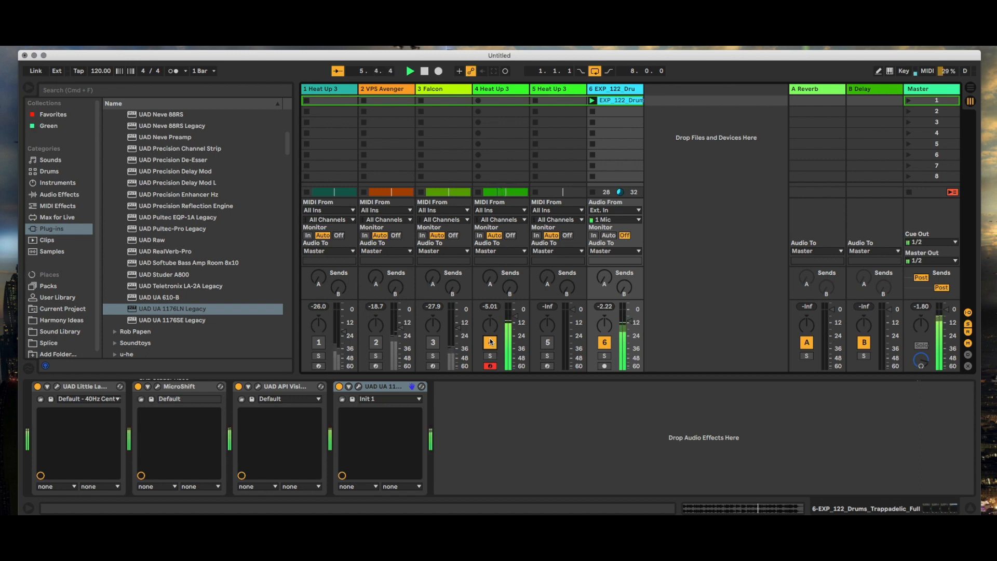
pyautogui.press('space')
pyautogui.click(545, 342)
pyautogui.click(432, 342)
pyautogui.click(376, 342)
pyautogui.click(319, 342)
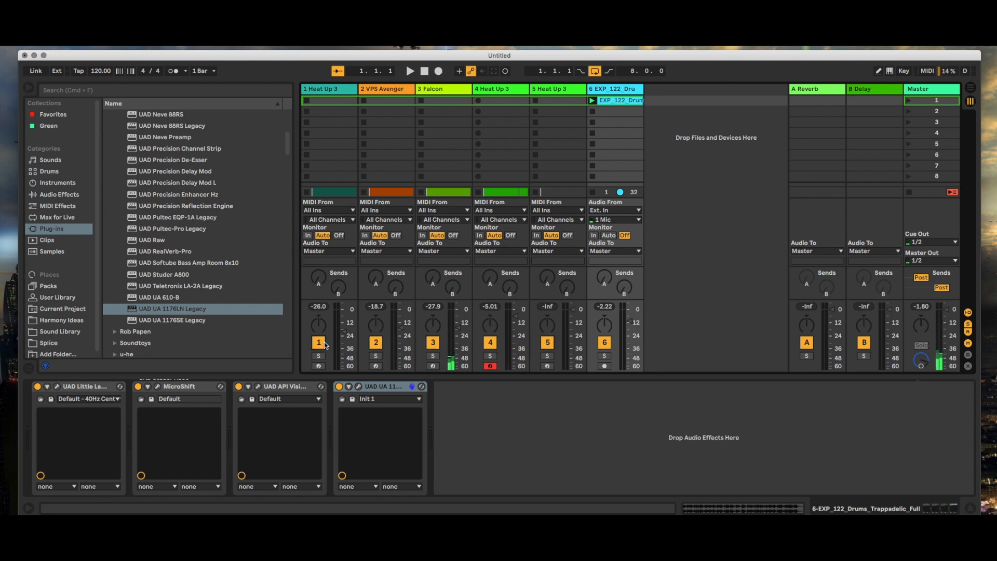
# Switch to the UAD Console, set the output back to Monitor, and close the Console.
pyautogui.moveTo(914, 506)
pyautogui.click(960, 505)
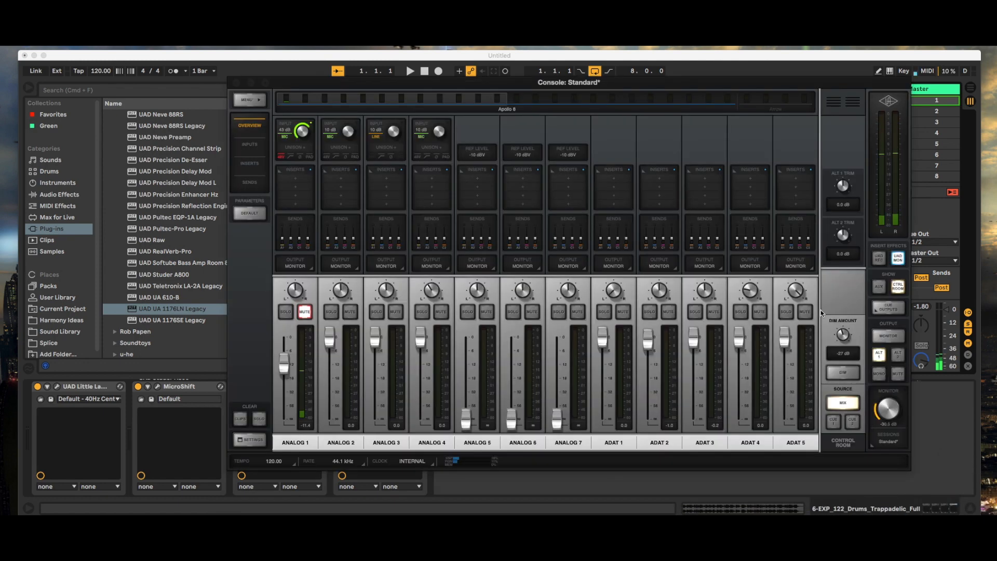
pyautogui.click(887, 336)
pyautogui.click(237, 82)
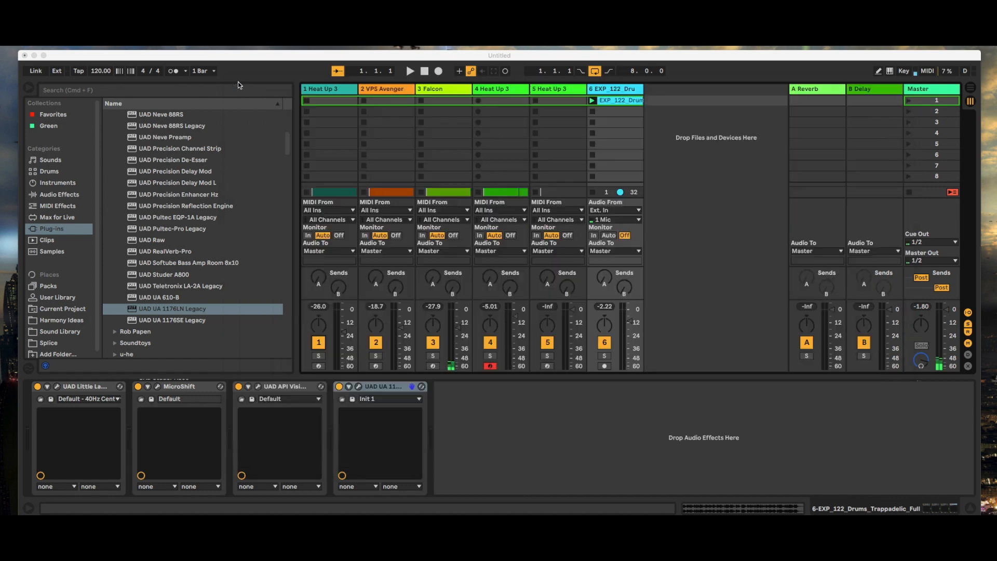
# Play the full mix with all tracks active, stop it, and briefly review the 1176LN's settings on the drums track.
pyautogui.press('space')
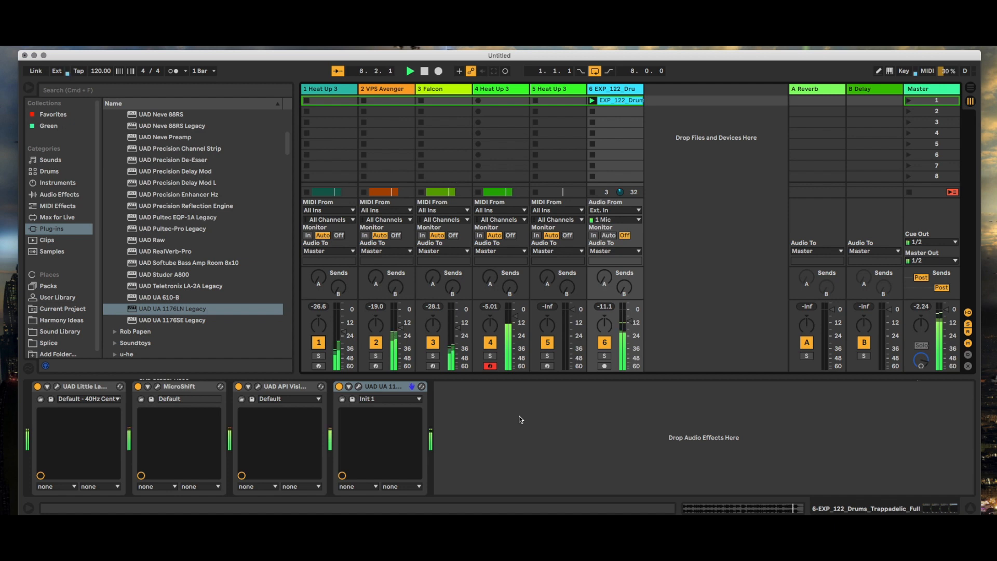
pyautogui.press('space')
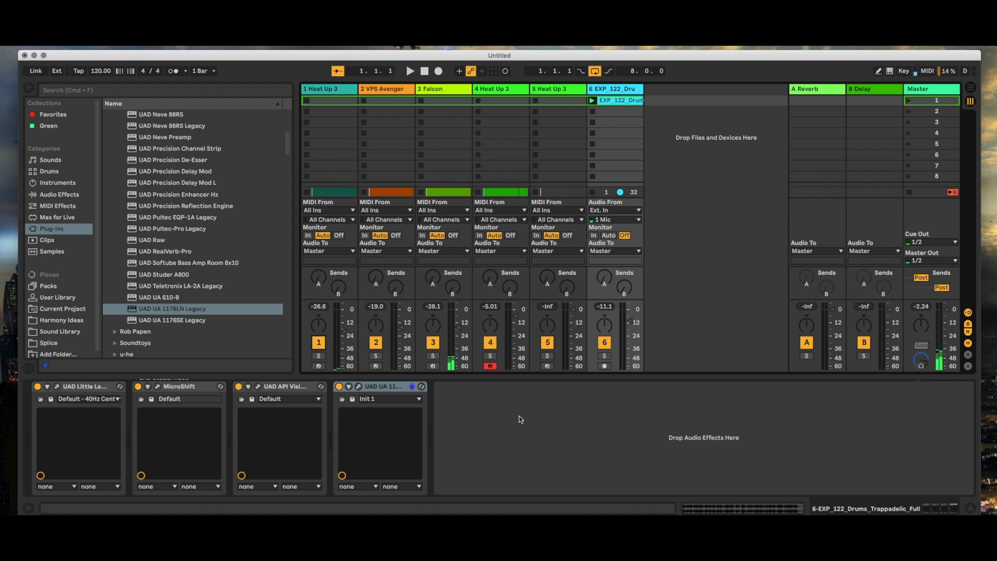
pyautogui.click(358, 387)
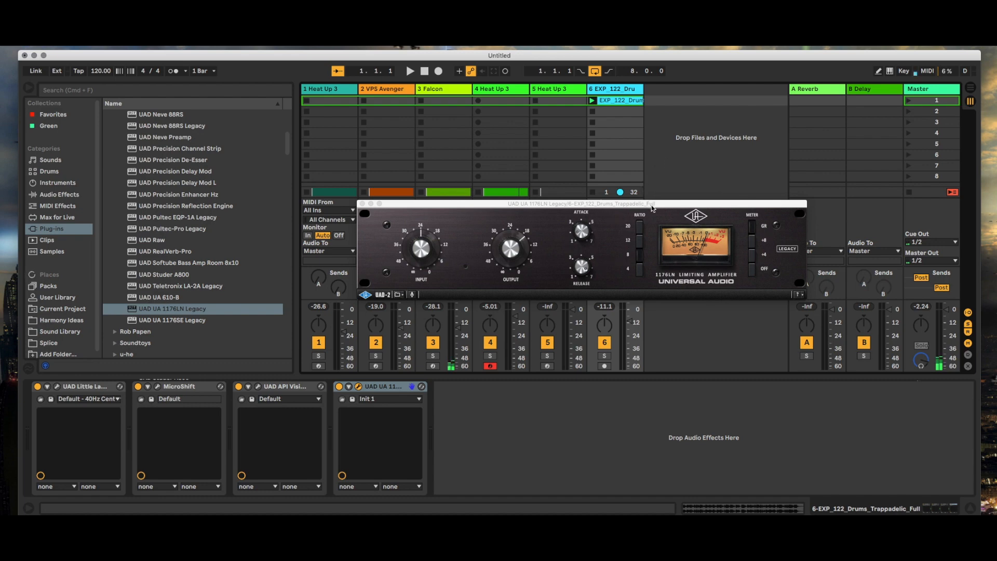
pyautogui.click(362, 203)
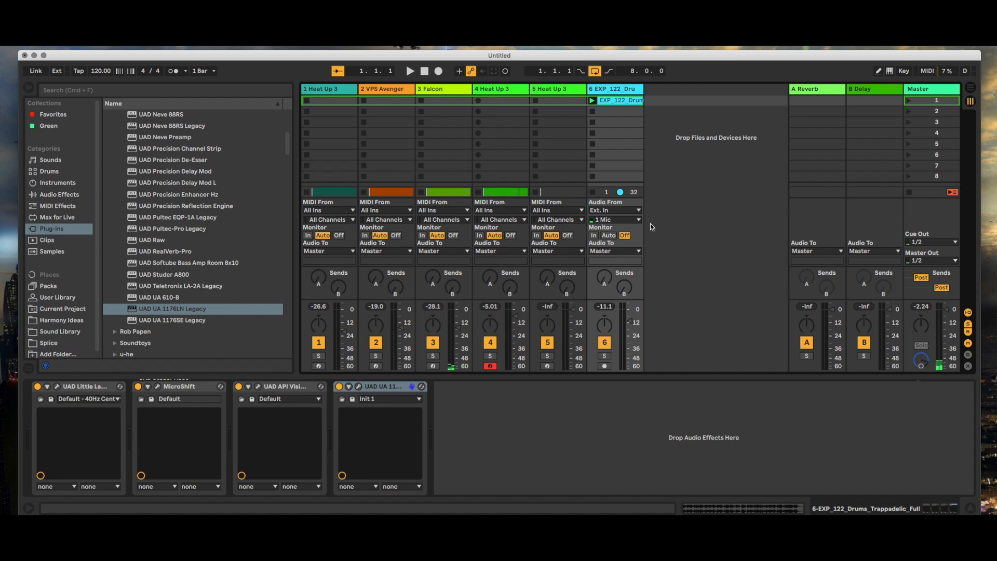